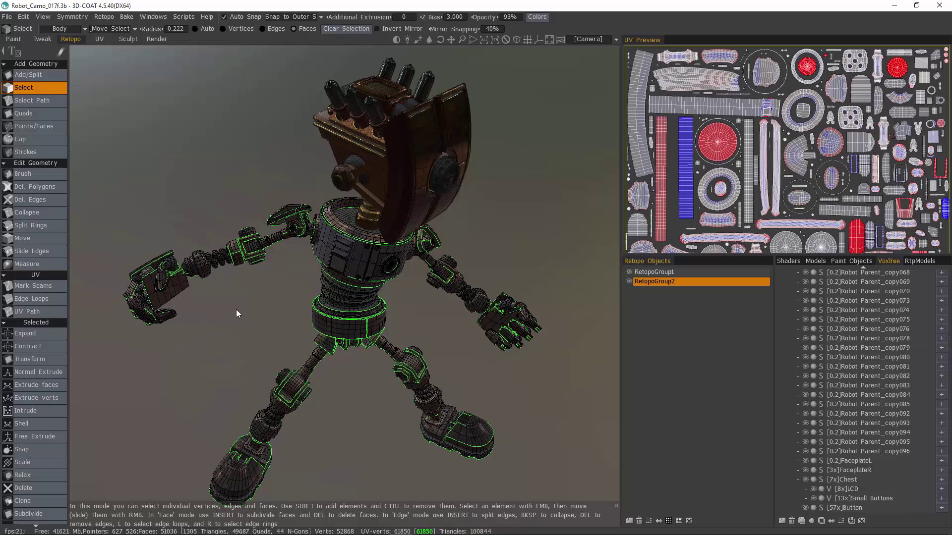
- Switch to the Sculpt workspace, pick the robot's waist bellows as the current volume, and activate the Pose tool
{"action": "left_click", "coordinate": [127, 39]}
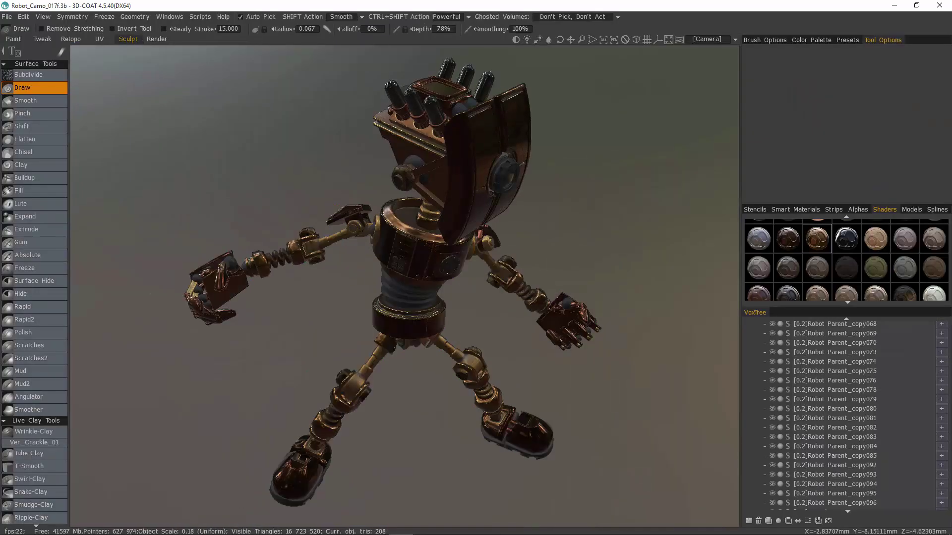
{"action": "left_click_drag", "start_coordinate": [407, 308], "coordinate": [442, 310], "text": "alt"}
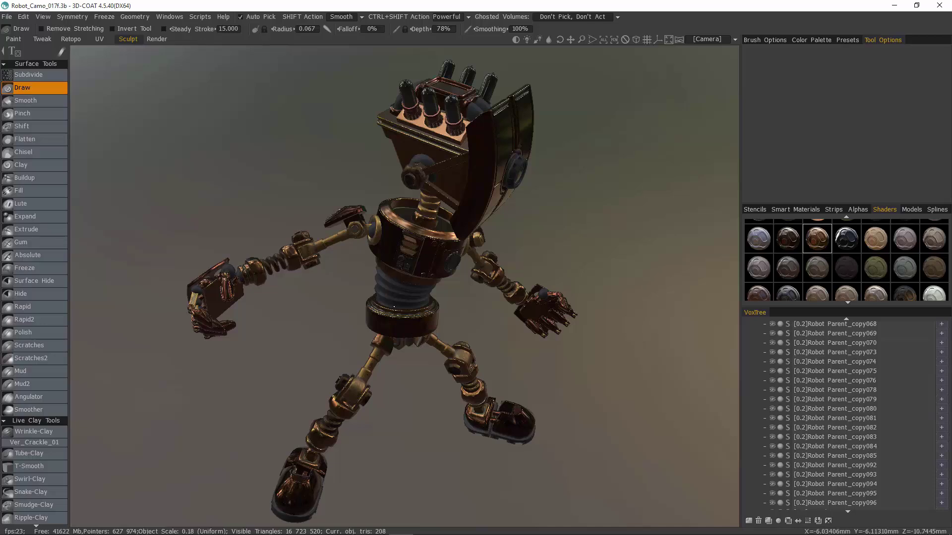
{"action": "mouse_move", "coordinate": [394, 307]}
{"action": "left_mouse_down", "text": "alt"}
{"action": "mouse_move", "coordinate": [361, 307]}
{"action": "mouse_move", "coordinate": [391, 293]}
{"action": "left_mouse_up", "text": "alt"}
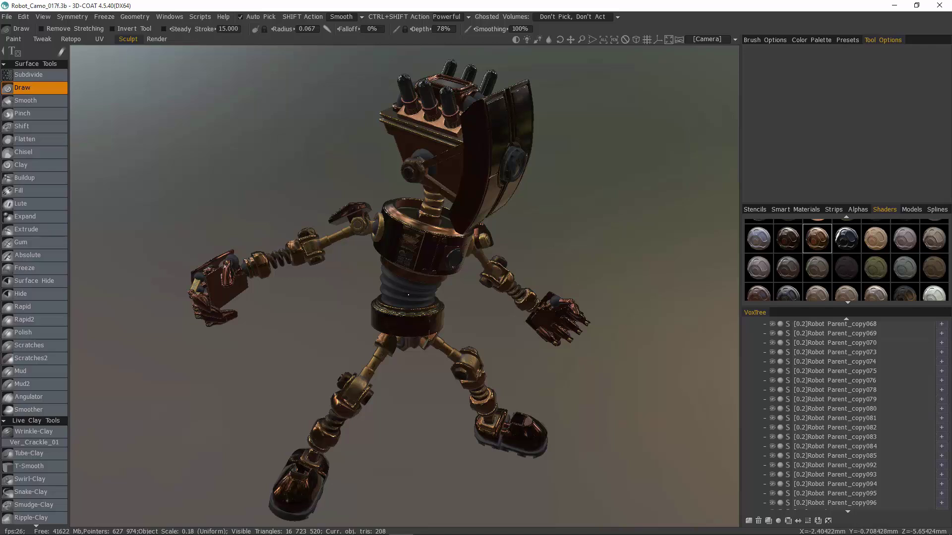
{"action": "key", "text": "h"}
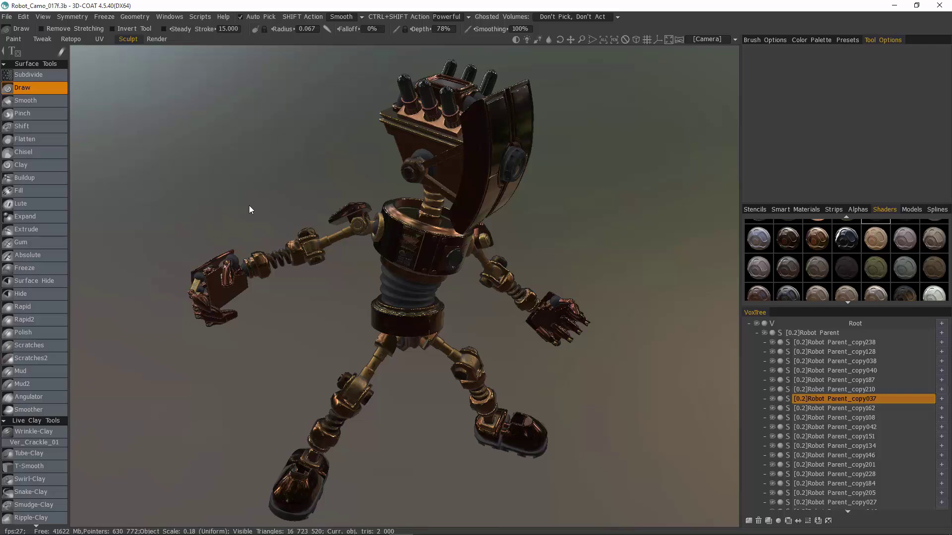
{"action": "scroll", "coordinate": [42, 224], "scroll_direction": "down", "scroll_amount": 20}
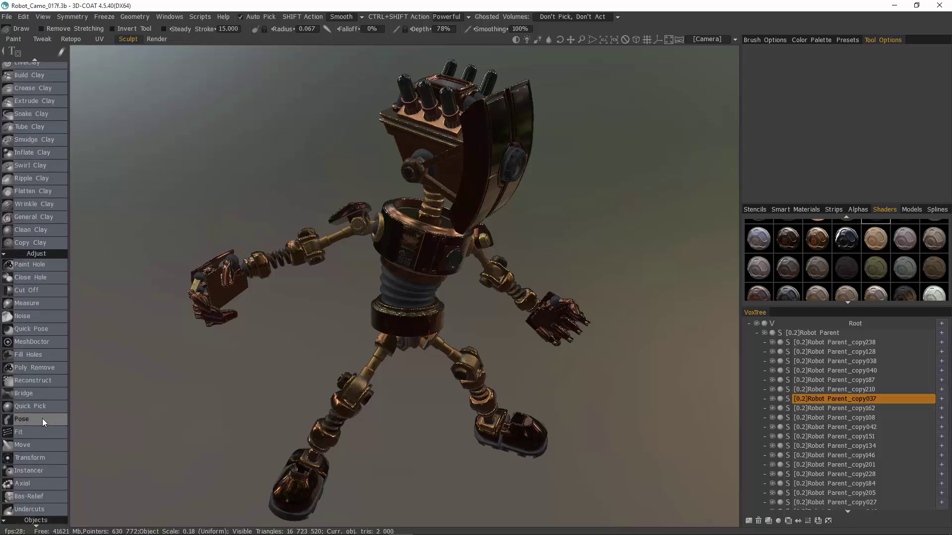
{"action": "left_click", "coordinate": [43, 419]}
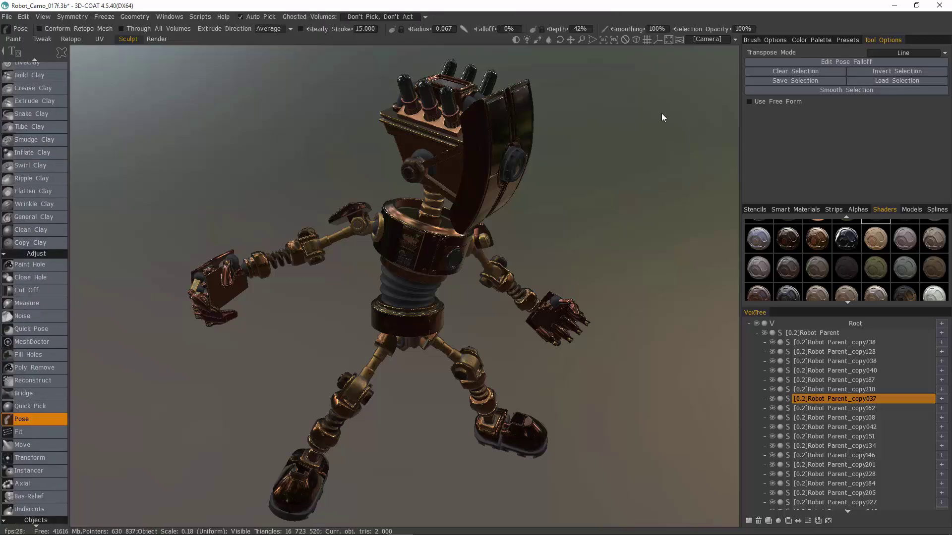
- Enable Through All Volumes and Hide Gizmo for the Pose tool, keeping the transpose mode on Line
{"action": "left_click", "coordinate": [126, 30]}
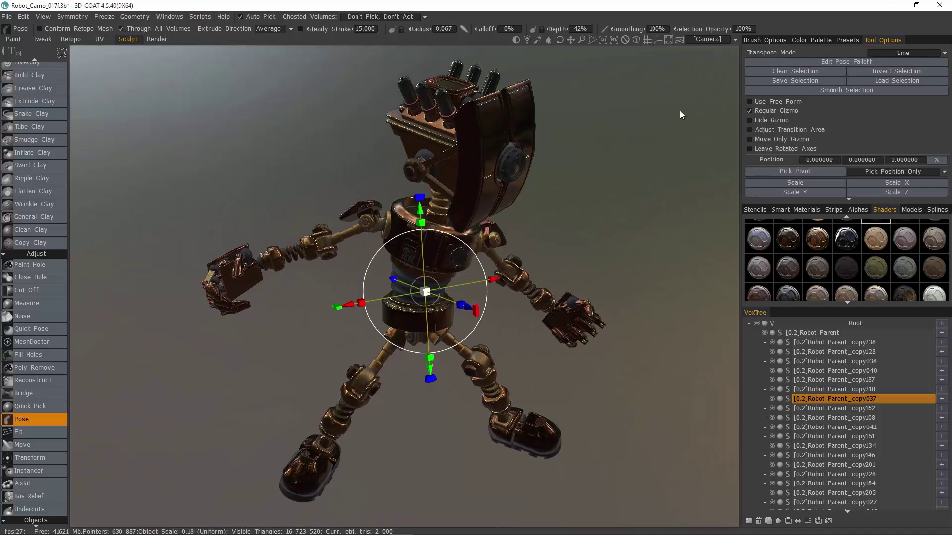
{"action": "left_click", "coordinate": [749, 121]}
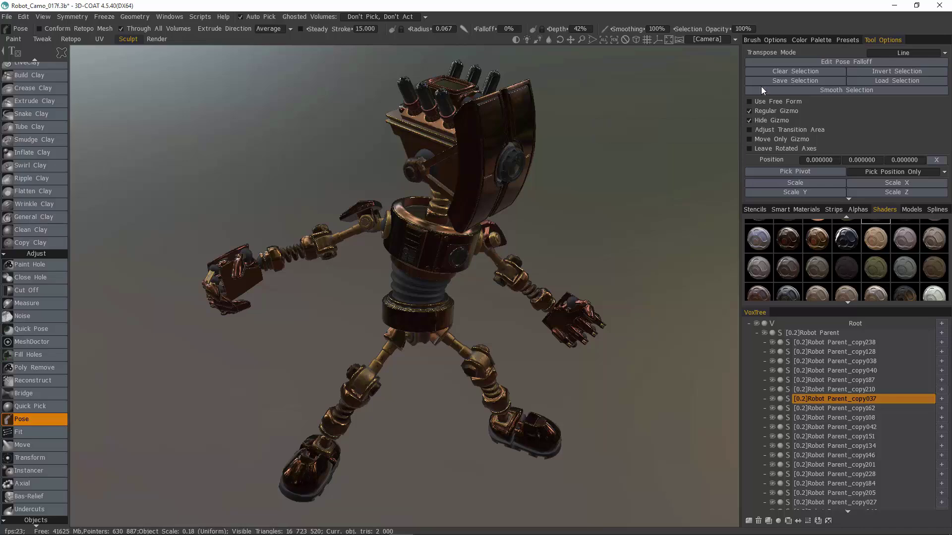
{"action": "left_click", "coordinate": [895, 53]}
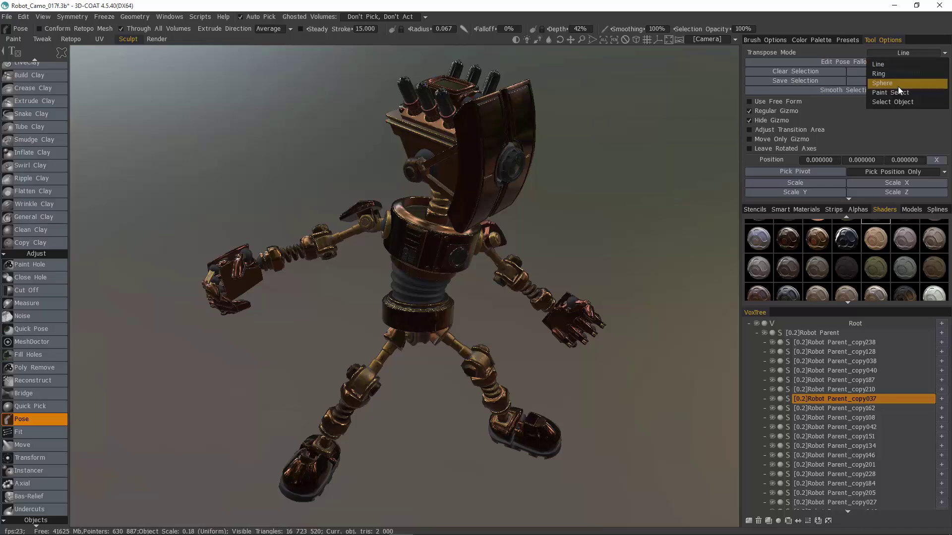
- Choose a freehand brush stroke mode for the selection and switch the viewport to orthographic projection
{"action": "left_click_drag", "start_coordinate": [553, 228], "coordinate": [433, 238]}
{"action": "middle_click_drag", "start_coordinate": [433, 237], "coordinate": [433, 212], "text": "alt"}
{"action": "right_click_drag", "start_coordinate": [433, 212], "coordinate": [476, 198], "text": "alt"}
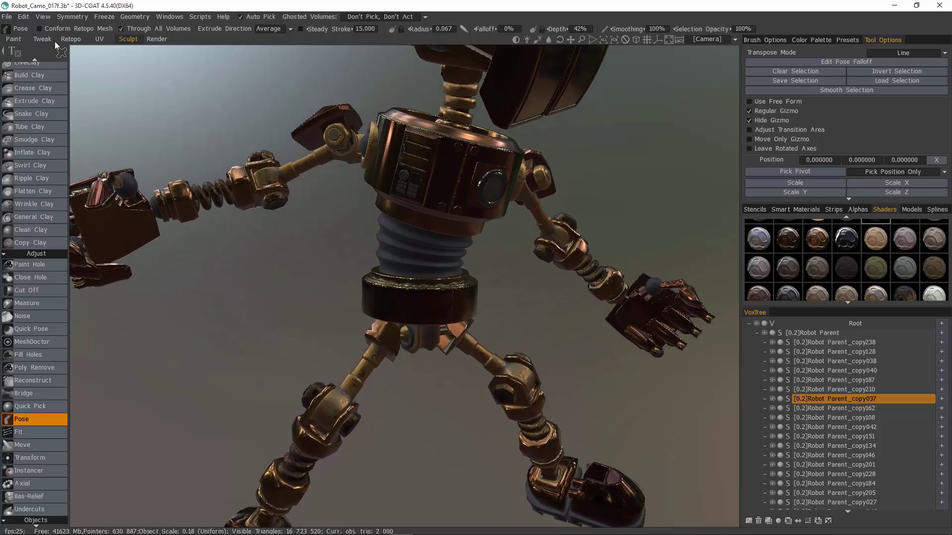
{"action": "left_click", "coordinate": [89, 53]}
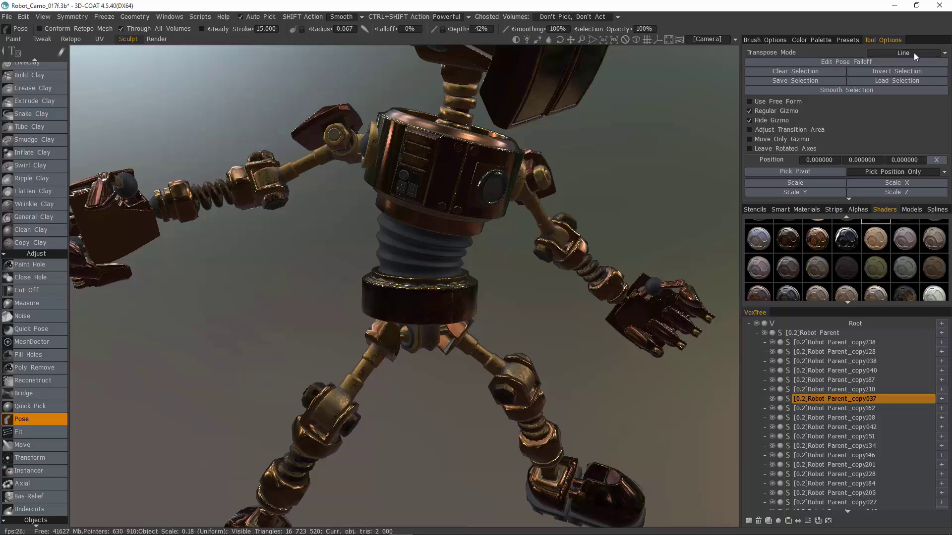
{"action": "scroll", "coordinate": [403, 251], "scroll_direction": "up", "scroll_amount": 4}
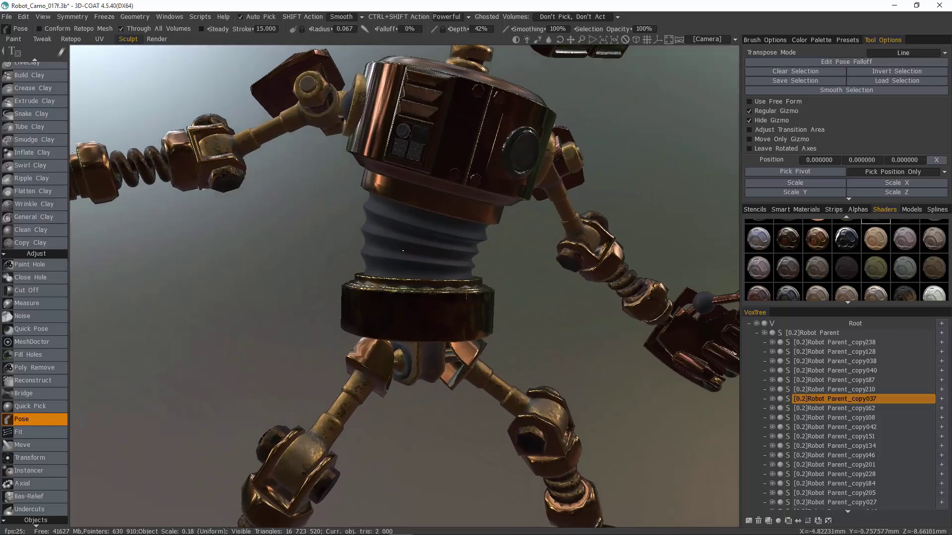
{"action": "left_click_drag", "start_coordinate": [403, 251], "coordinate": [424, 250], "text": "alt"}
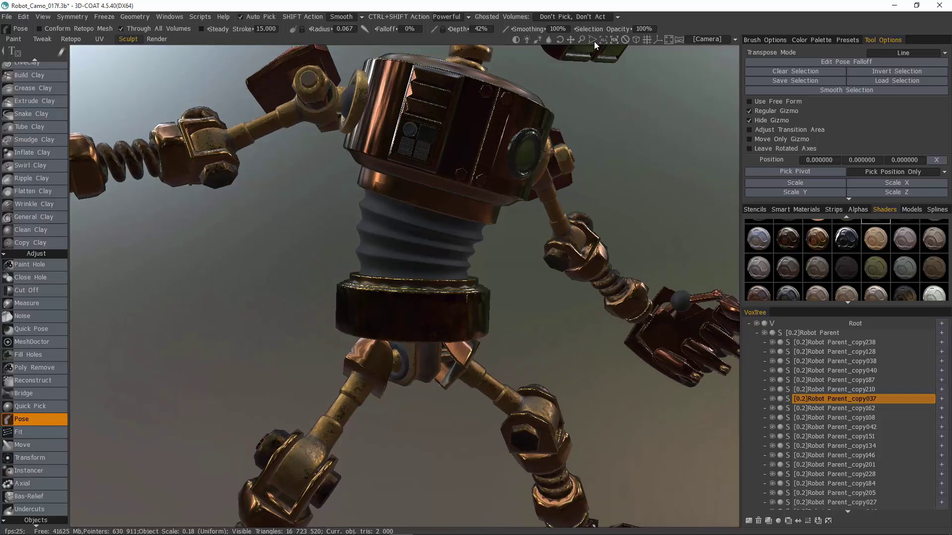
{"action": "left_click_drag", "start_coordinate": [560, 39], "coordinate": [596, 39]}
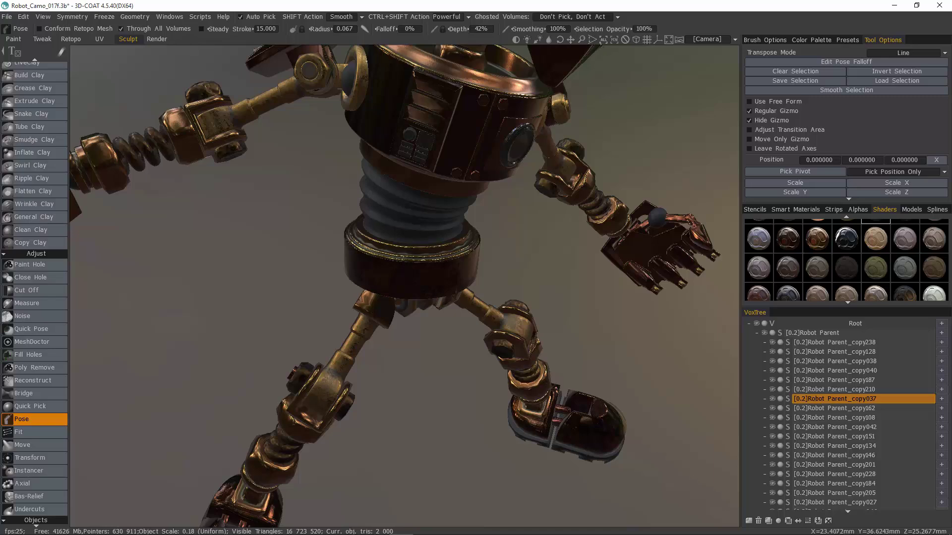
{"action": "left_click", "coordinate": [634, 40]}
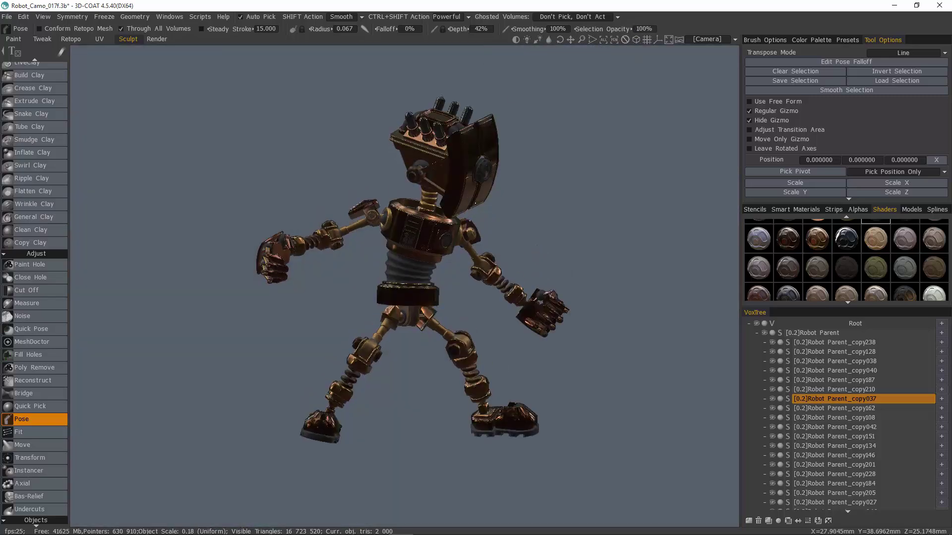
- Draw a Line pose selection from the waist ring up to the bellows' upper end to select the upper body
{"action": "scroll", "coordinate": [474, 203], "scroll_direction": "up", "scroll_amount": 12}
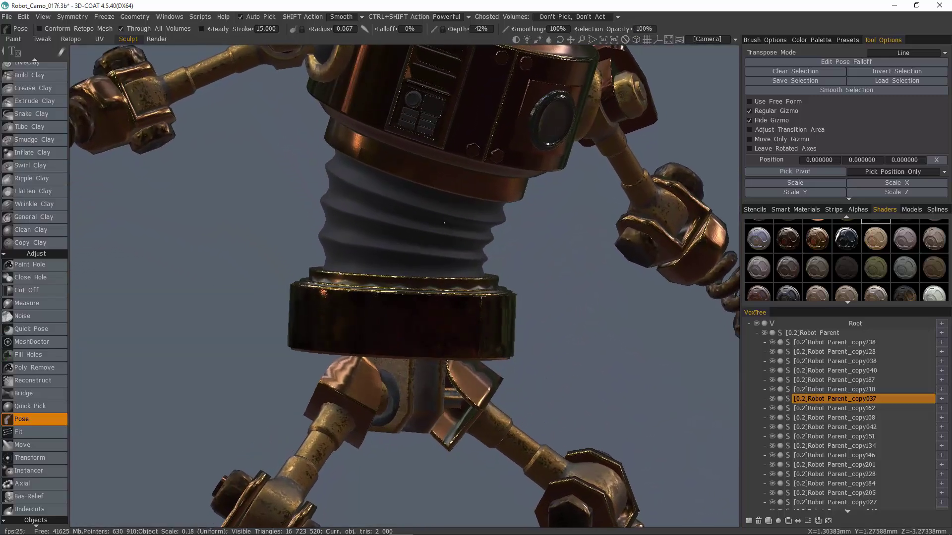
{"action": "left_click_drag", "start_coordinate": [444, 223], "coordinate": [454, 234], "text": "alt"}
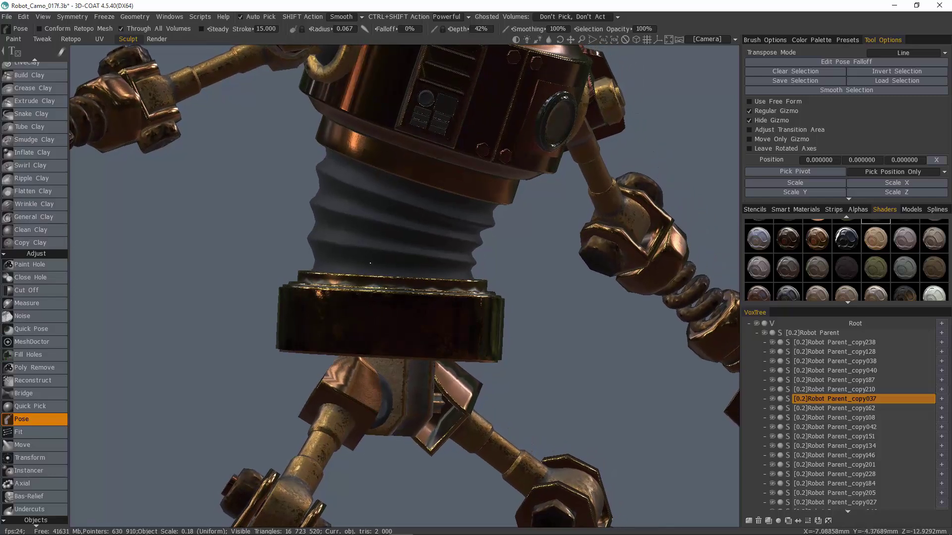
{"action": "left_click_drag", "start_coordinate": [370, 263], "coordinate": [376, 262], "text": "alt"}
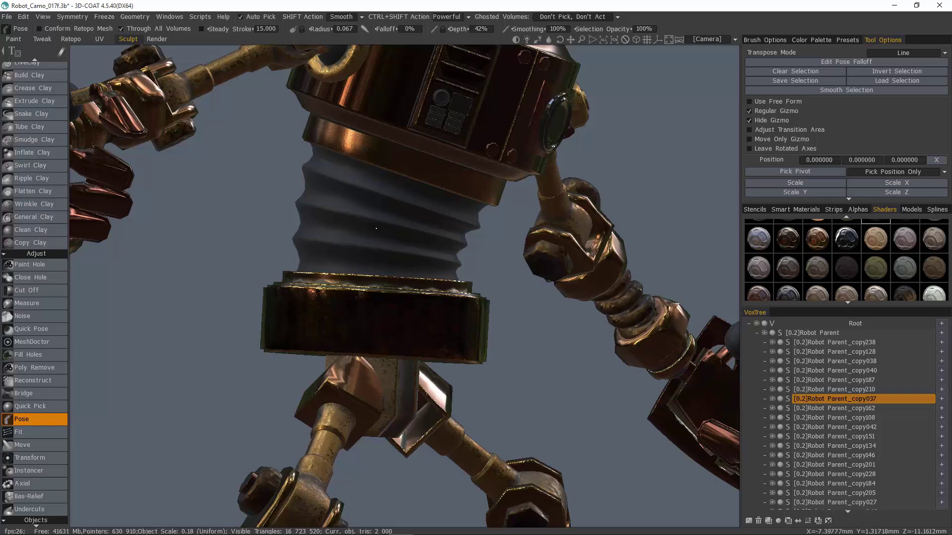
{"action": "left_click_drag", "start_coordinate": [342, 216], "coordinate": [362, 218], "text": "alt"}
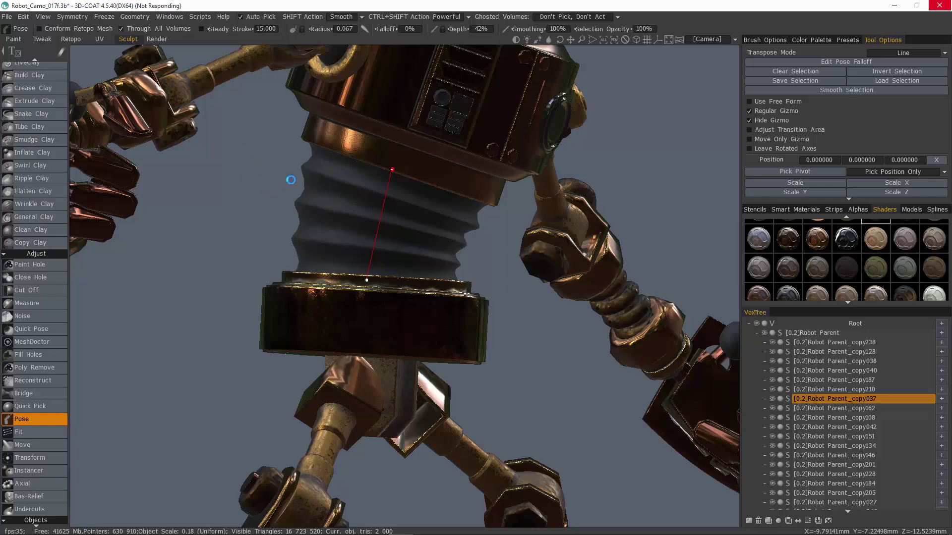
{"action": "mouse_move", "coordinate": [490, 277]}
{"action": "left_mouse_down"}
{"action": "mouse_move", "coordinate": [370, 202]}
{"action": "mouse_move", "coordinate": [448, 197]}
{"action": "mouse_move", "coordinate": [676, 238]}
{"action": "mouse_move", "coordinate": [701, 290]}
{"action": "mouse_move", "coordinate": [595, 378]}
{"action": "mouse_move", "coordinate": [655, 201]}
{"action": "mouse_move", "coordinate": [799, 73]}
{"action": "mouse_move", "coordinate": [896, 52]}
{"action": "left_mouse_up"}
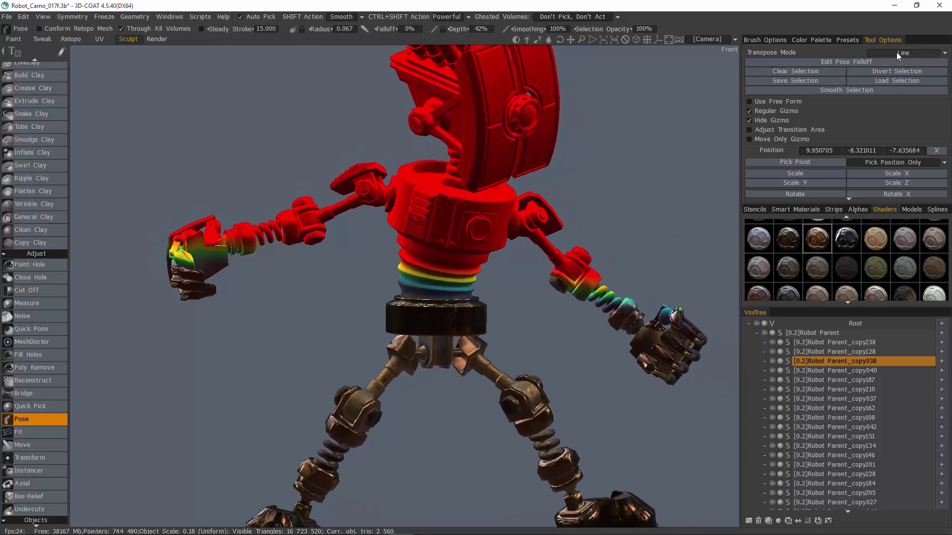
- Set the transpose mode to Paint Select and lasso both forearms and hands to add them fully to the selection
{"action": "left_click", "coordinate": [900, 53]}
{"action": "left_click", "coordinate": [900, 92]}
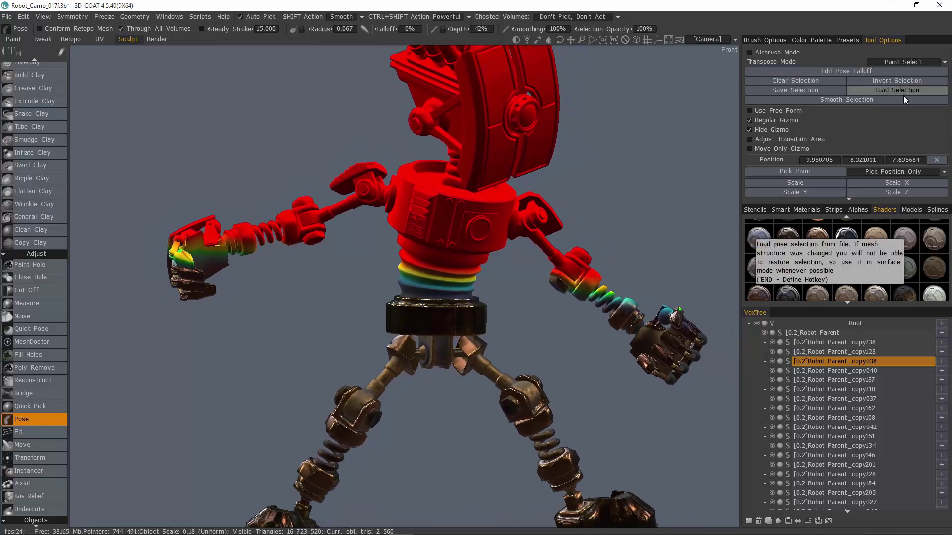
{"action": "mouse_move", "coordinate": [68, 55]}
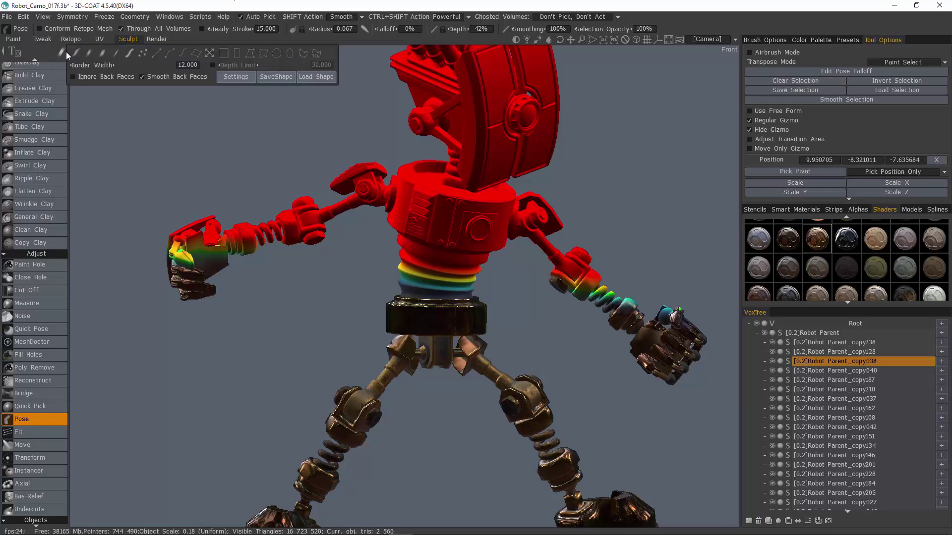
{"action": "left_click", "coordinate": [263, 56]}
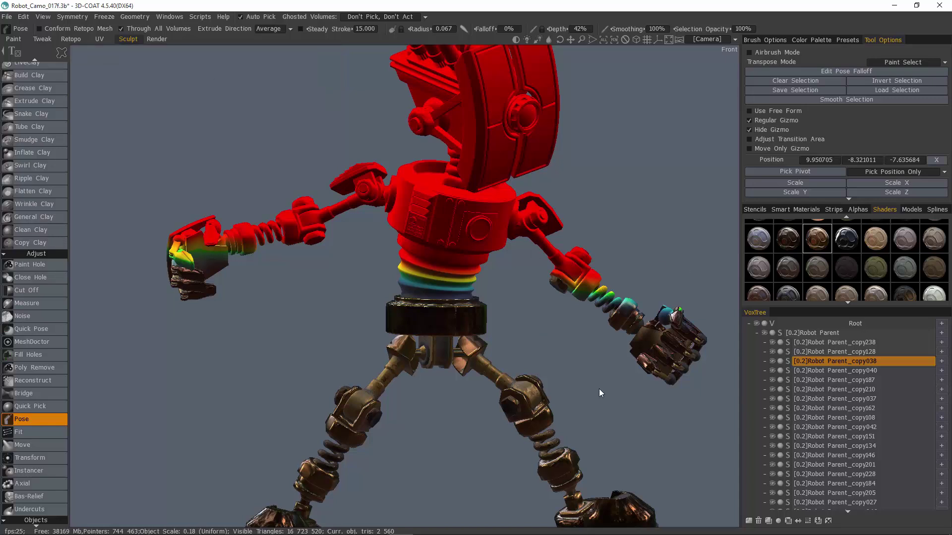
{"action": "mouse_move", "coordinate": [610, 239]}
{"action": "left_mouse_down"}
{"action": "mouse_move", "coordinate": [606, 246]}
{"action": "mouse_move", "coordinate": [562, 229]}
{"action": "mouse_move", "coordinate": [631, 380]}
{"action": "mouse_move", "coordinate": [649, 257]}
{"action": "mouse_move", "coordinate": [685, 190]}
{"action": "left_mouse_up"}
{"action": "mouse_move", "coordinate": [274, 177]}
{"action": "left_mouse_down"}
{"action": "mouse_move", "coordinate": [202, 165]}
{"action": "mouse_move", "coordinate": [264, 121]}
{"action": "mouse_move", "coordinate": [297, 143]}
{"action": "mouse_move", "coordinate": [291, 130]}
{"action": "left_mouse_up"}
{"action": "right_click_drag", "start_coordinate": [291, 129], "coordinate": [291, 129], "text": "alt"}
{"action": "left_click_drag", "start_coordinate": [463, 180], "coordinate": [716, 356], "text": "alt"}
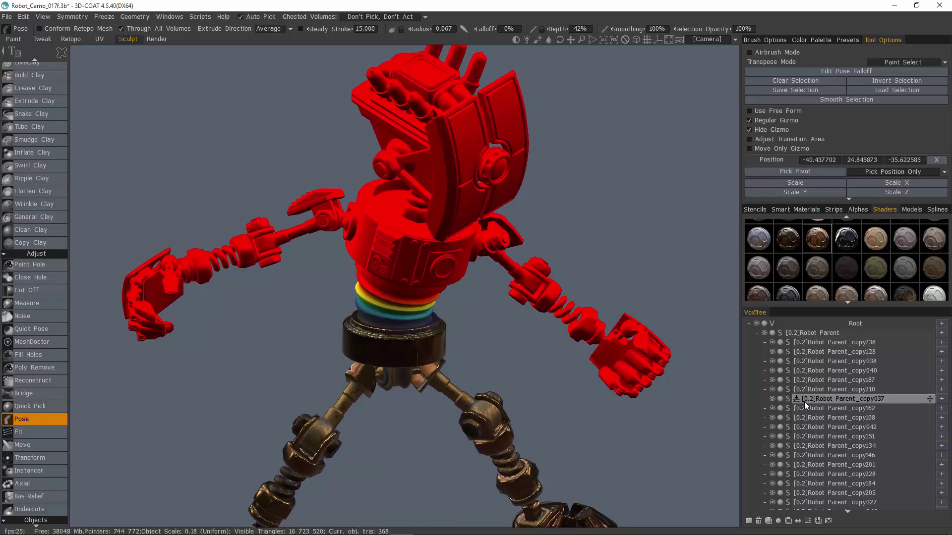
- Try centring the visible gizmo on the selection's centre of mass and hide it again
{"action": "right_click_drag", "start_coordinate": [394, 232], "coordinate": [362, 113], "text": "alt"}
{"action": "left_click_drag", "start_coordinate": [323, 121], "coordinate": [364, 132], "text": "alt"}
{"action": "left_click", "coordinate": [750, 130]}
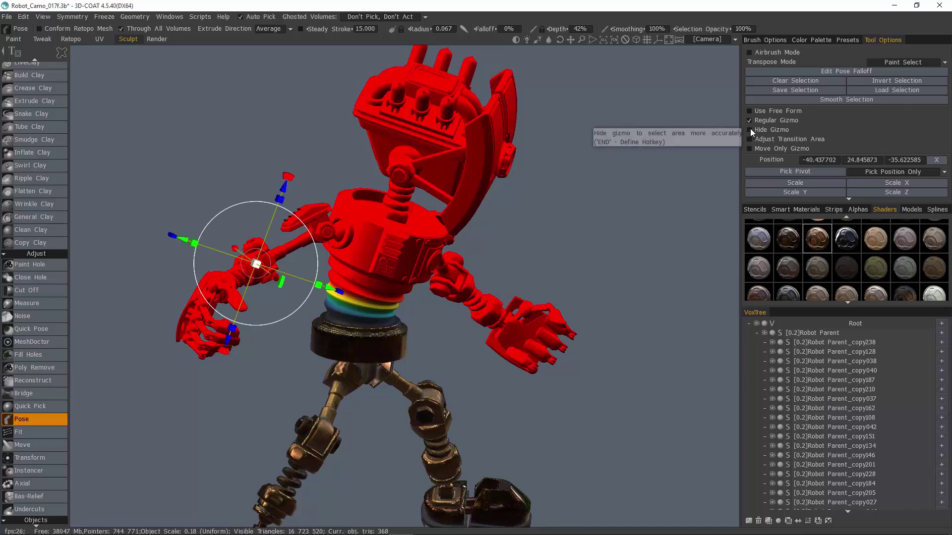
{"action": "left_click", "coordinate": [849, 199]}
{"action": "left_click", "coordinate": [890, 196]}
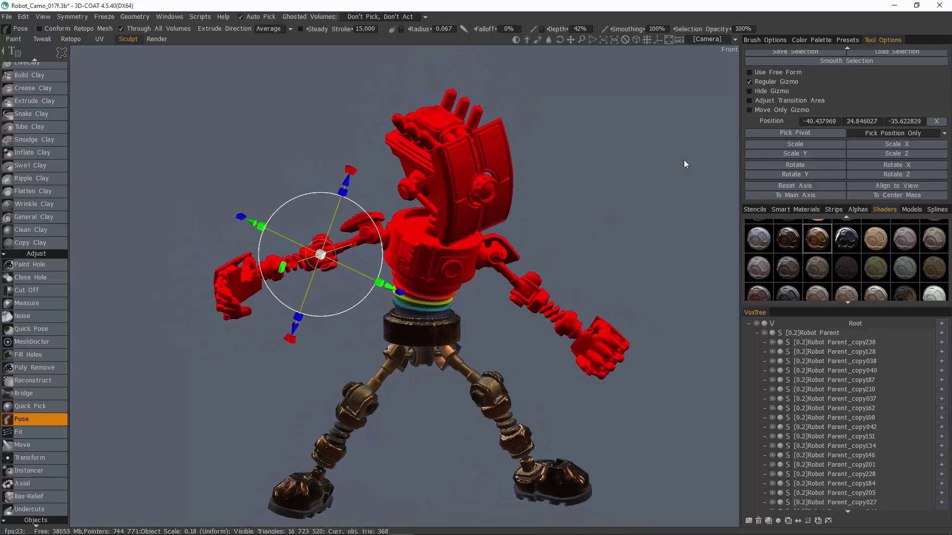
{"action": "left_click", "coordinate": [749, 90]}
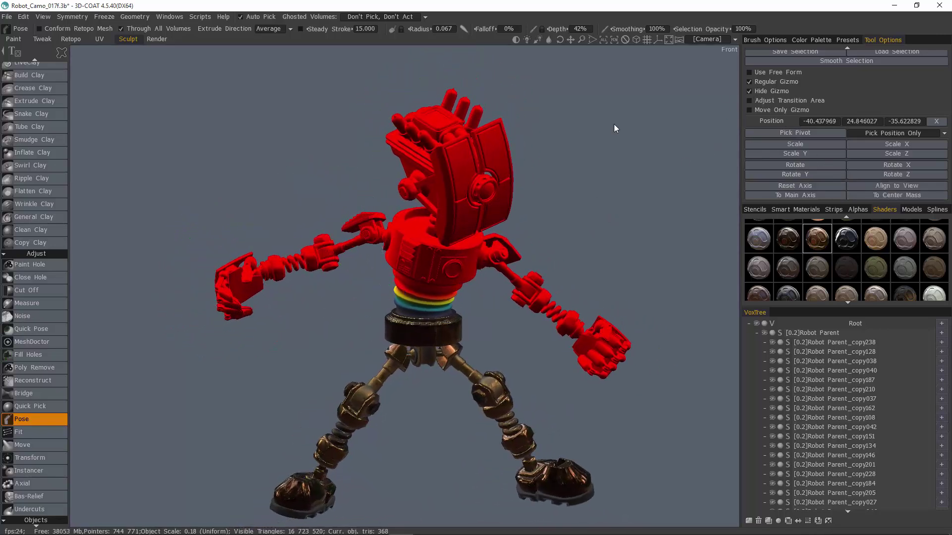
- Lasso around the arms, head and chest to complete the upper-body pose selection
{"action": "left_click_drag", "start_coordinate": [204, 219], "coordinate": [212, 191]}
{"action": "mouse_move", "coordinate": [328, 149]}
{"action": "left_mouse_down", "text": "alt"}
{"action": "mouse_move", "coordinate": [309, 130]}
{"action": "mouse_move", "coordinate": [323, 148]}
{"action": "left_mouse_up", "text": "alt"}
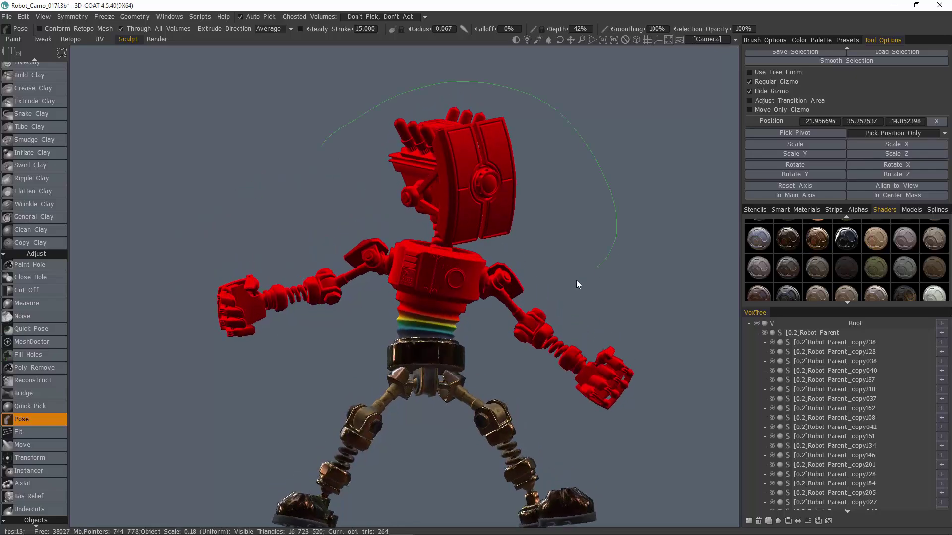
{"action": "mouse_move", "coordinate": [576, 280]}
{"action": "left_mouse_down"}
{"action": "mouse_move", "coordinate": [480, 239]}
{"action": "mouse_move", "coordinate": [350, 114]}
{"action": "left_mouse_up"}
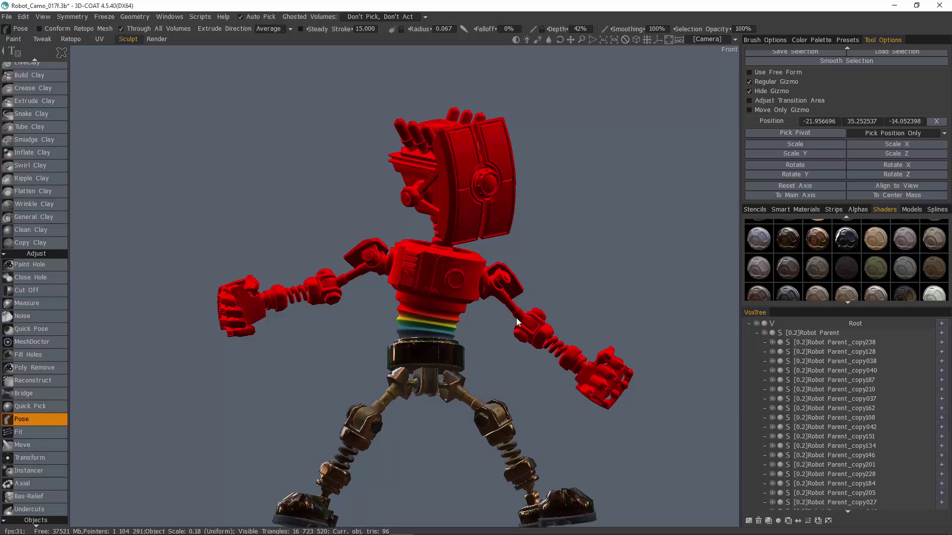
{"action": "left_click_drag", "start_coordinate": [679, 306], "coordinate": [596, 432]}
{"action": "left_click_drag", "start_coordinate": [521, 259], "coordinate": [616, 424]}
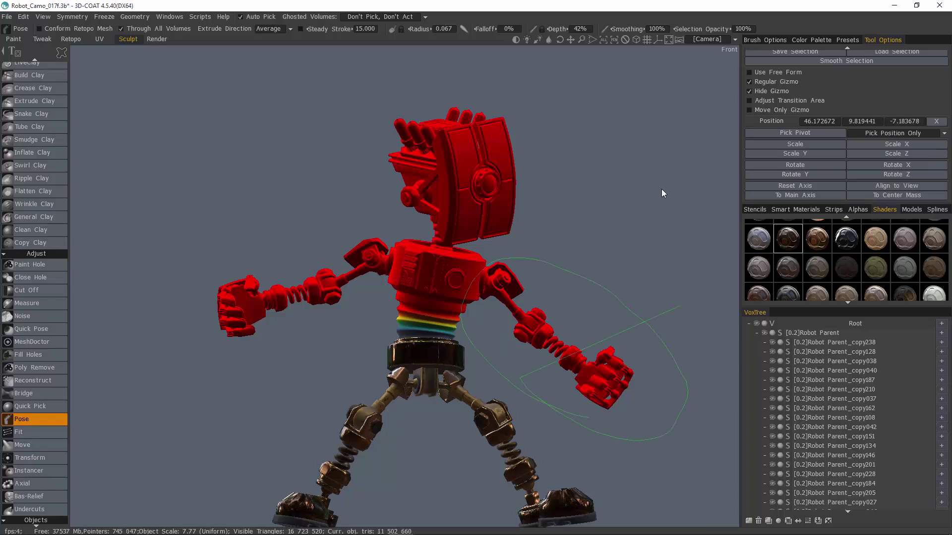
{"action": "left_click_drag", "start_coordinate": [661, 193], "coordinate": [664, 190]}
- Show the gizmo, move it to the selection's centre of mass and align it to the main axis
{"action": "left_click", "coordinate": [749, 91]}
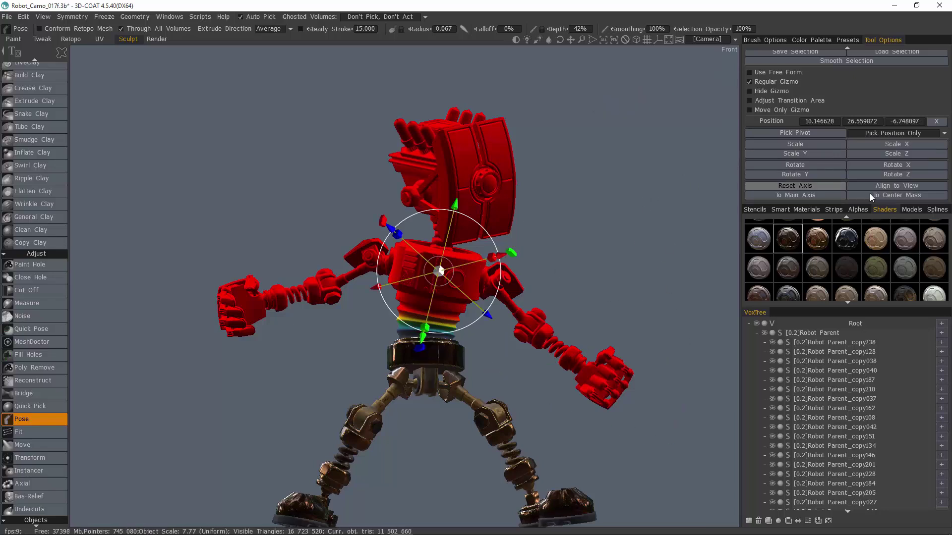
{"action": "left_click", "coordinate": [899, 195]}
{"action": "left_click_drag", "start_coordinate": [602, 172], "coordinate": [771, 146], "text": "alt"}
{"action": "left_click", "coordinate": [794, 195]}
- Reposition only the gizmo so its pivot sits in the bellows at the robot's waist
{"action": "left_click_drag", "start_coordinate": [657, 182], "coordinate": [530, 240], "text": "alt"}
{"action": "right_click_drag", "start_coordinate": [498, 200], "coordinate": [478, 238]}
{"action": "left_click_drag", "start_coordinate": [575, 223], "coordinate": [565, 304], "text": "alt"}
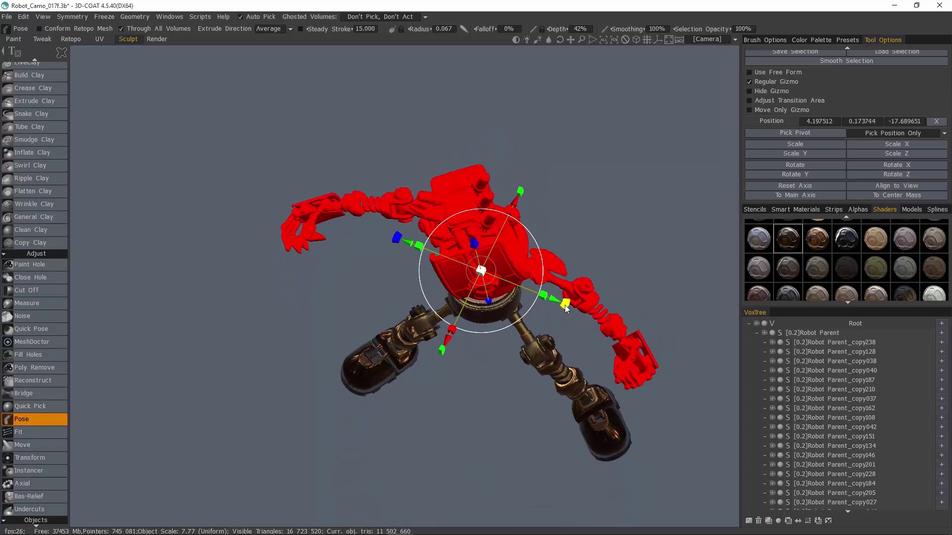
{"action": "right_click_drag", "start_coordinate": [565, 305], "coordinate": [551, 231]}
{"action": "left_click_drag", "start_coordinate": [551, 232], "coordinate": [548, 210], "text": "alt"}
{"action": "middle_click_drag", "start_coordinate": [548, 210], "coordinate": [572, 153], "text": "alt"}
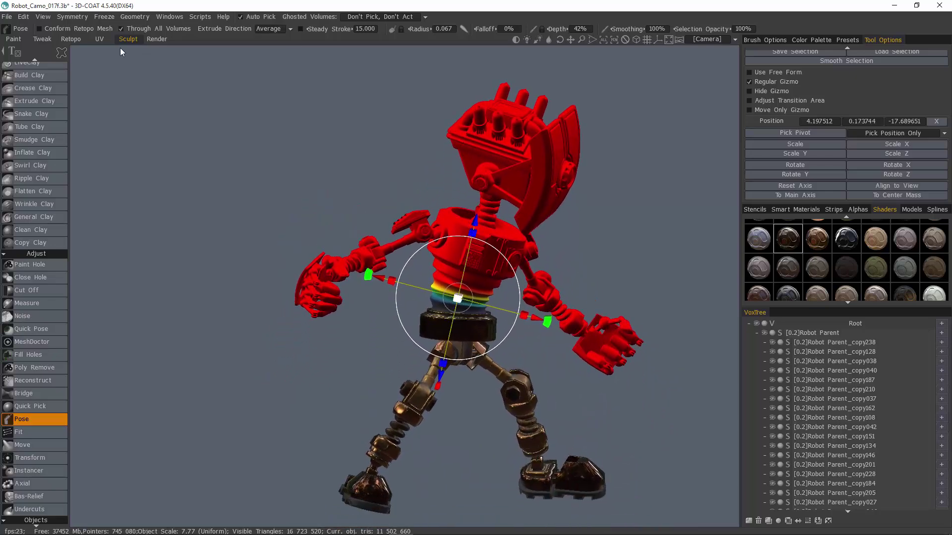
- Enable Conform Retopo Mesh and rotate the selected upper body about the waist so it leans toward its opposite side
{"action": "left_click", "coordinate": [55, 29]}
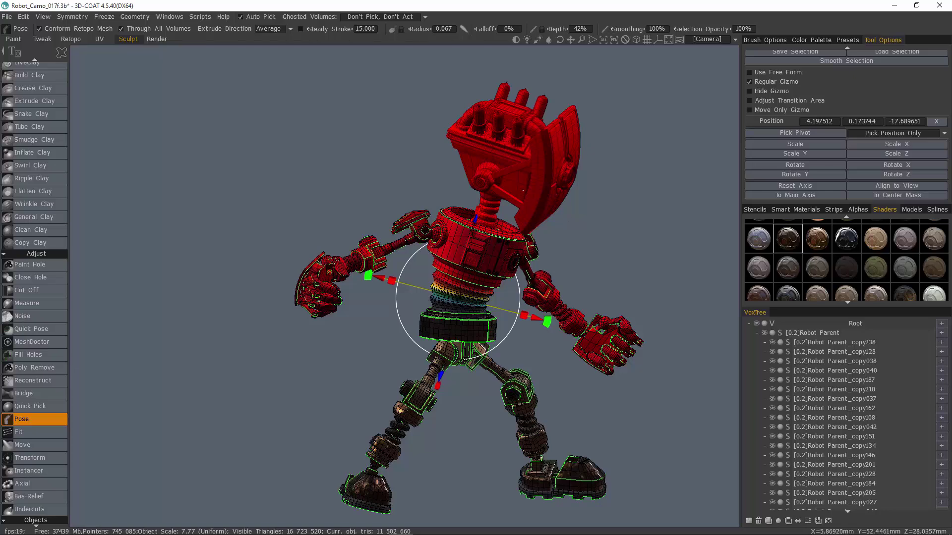
{"action": "left_click_drag", "start_coordinate": [548, 314], "coordinate": [544, 270]}
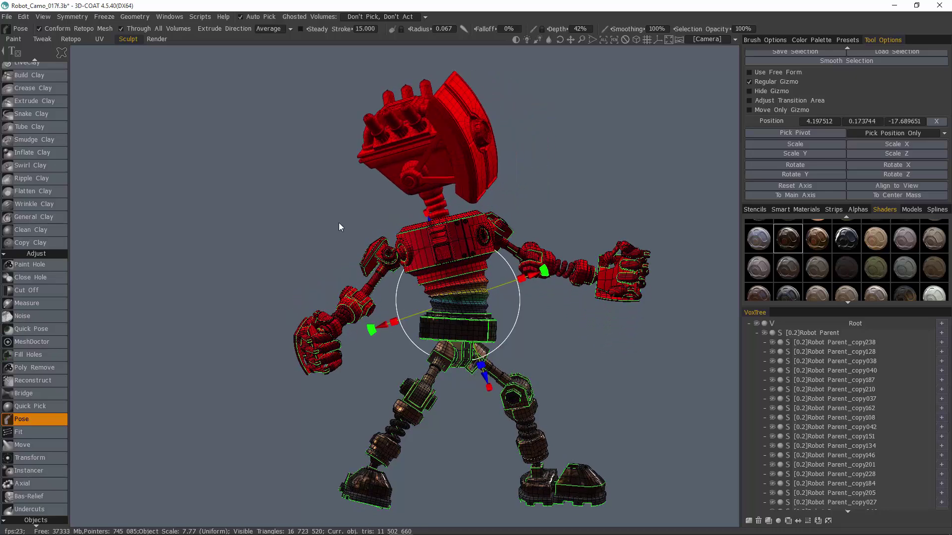
- Rotate the selected upper body sideways about the waist in the front view until the gizmo is level
{"action": "left_click_drag", "start_coordinate": [338, 222], "coordinate": [363, 222]}
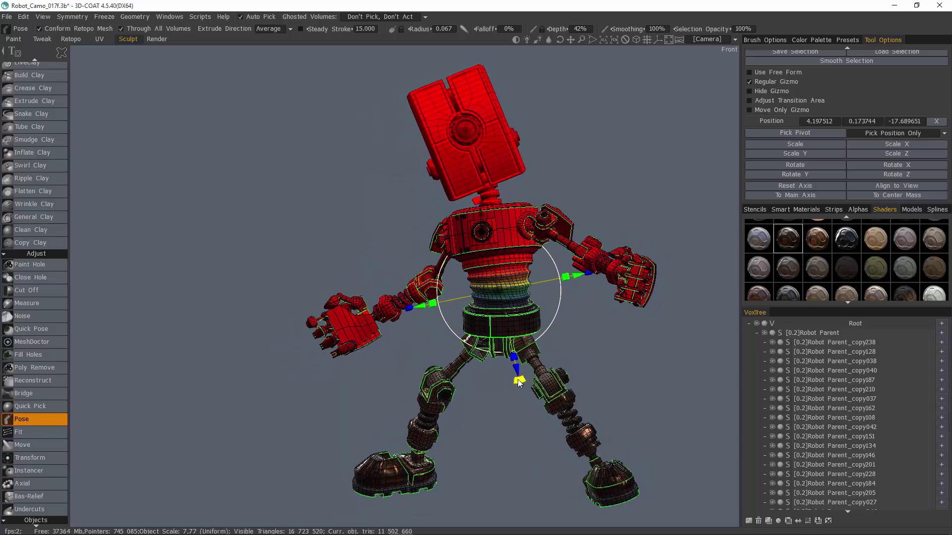
{"action": "left_click_drag", "start_coordinate": [519, 384], "coordinate": [505, 381]}
{"action": "left_click_drag", "start_coordinate": [502, 380], "coordinate": [322, 198]}
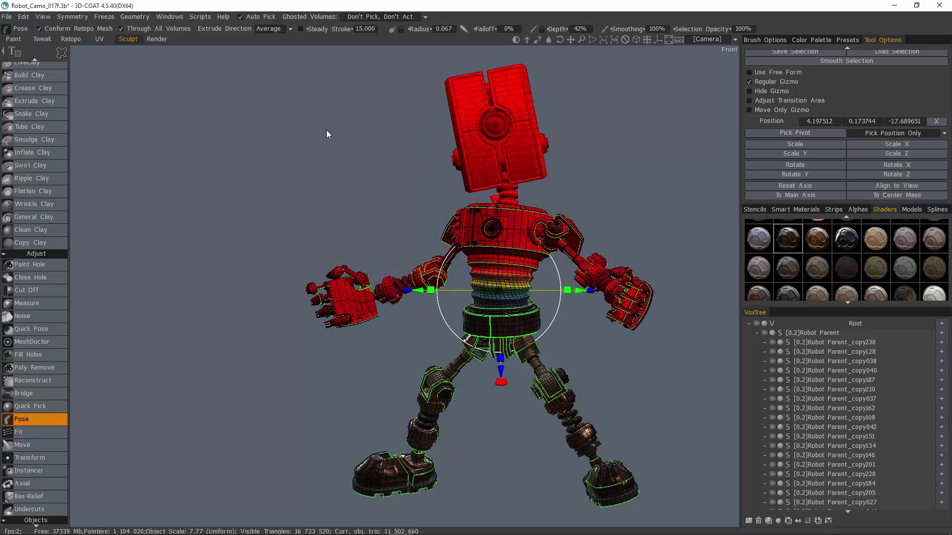
{"action": "left_click_drag", "start_coordinate": [378, 185], "coordinate": [409, 198]}
{"action": "scroll", "coordinate": [408, 198], "scroll_direction": "up", "scroll_amount": 2}
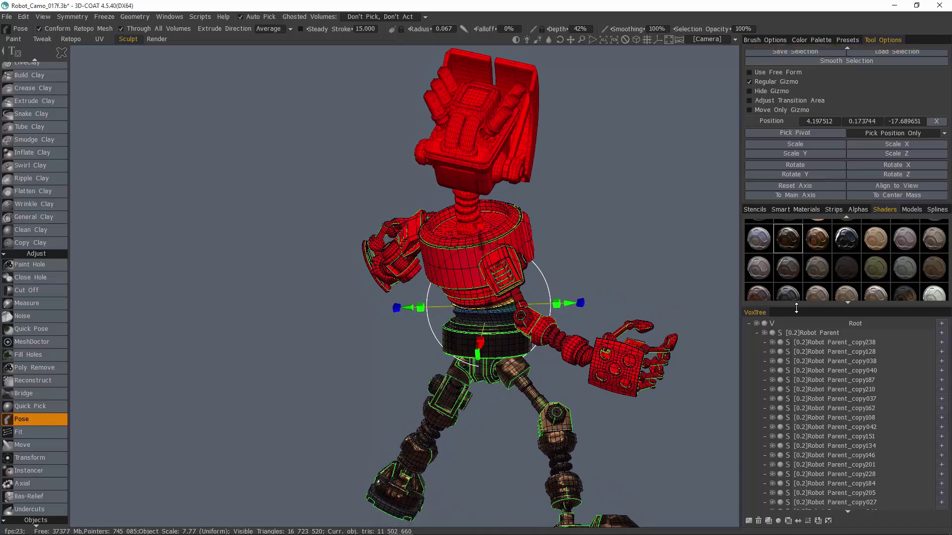
- Enlarge the tool options area to reveal all Pose settings, and clear the upper-body selection
{"action": "left_click_drag", "start_coordinate": [795, 307], "coordinate": [796, 359]}
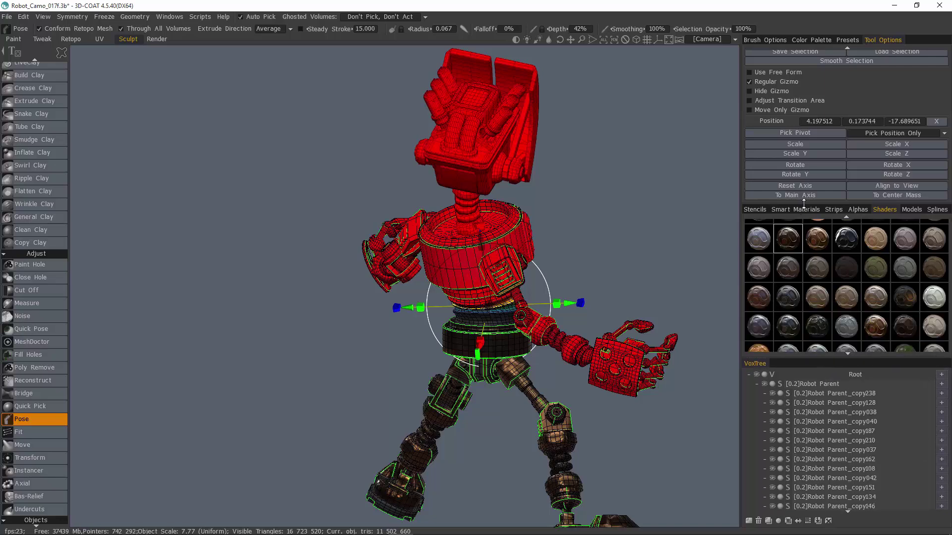
{"action": "mouse_move", "coordinate": [806, 202]}
{"action": "left_mouse_down"}
{"action": "mouse_move", "coordinate": [816, 254]}
{"action": "mouse_move", "coordinate": [817, 243]}
{"action": "left_mouse_up"}
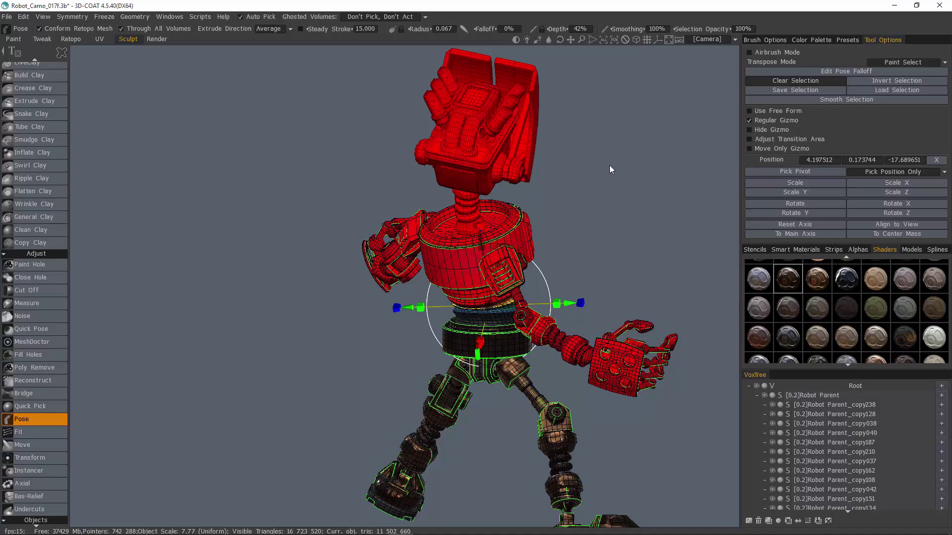
{"action": "left_click_drag", "start_coordinate": [604, 160], "coordinate": [560, 159]}
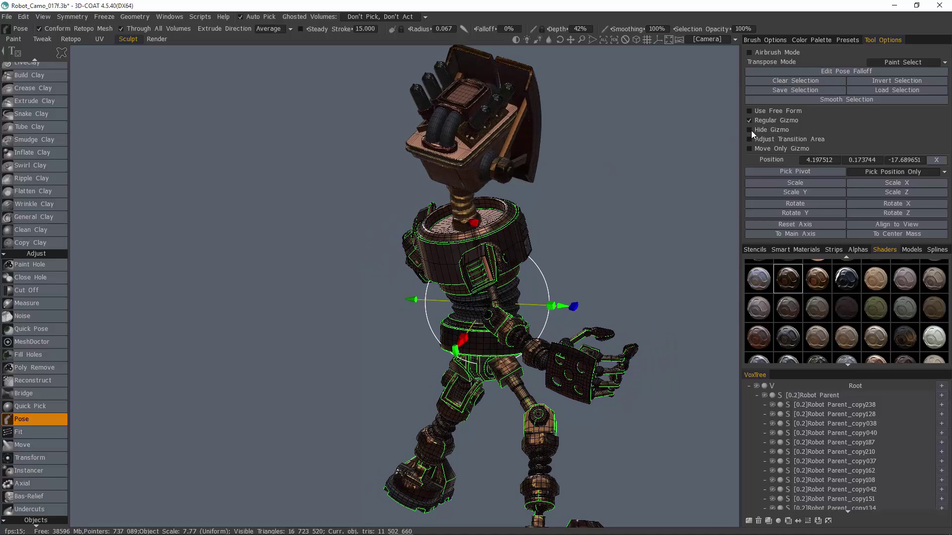
- Hide the gizmo and set the transpose mode to Line for selecting from the robot's neck
{"action": "left_click", "coordinate": [751, 130]}
{"action": "left_click_drag", "start_coordinate": [644, 124], "coordinate": [571, 104]}
{"action": "right_click_drag", "start_coordinate": [571, 104], "coordinate": [608, 145]}
{"action": "left_click_drag", "start_coordinate": [609, 145], "coordinate": [550, 169]}
{"action": "right_click_drag", "start_coordinate": [550, 169], "coordinate": [457, 308]}
{"action": "left_click_drag", "start_coordinate": [457, 308], "coordinate": [275, 198]}
{"action": "middle_click_drag", "start_coordinate": [275, 198], "coordinate": [308, 198]}
{"action": "left_click_drag", "start_coordinate": [308, 198], "coordinate": [309, 171]}
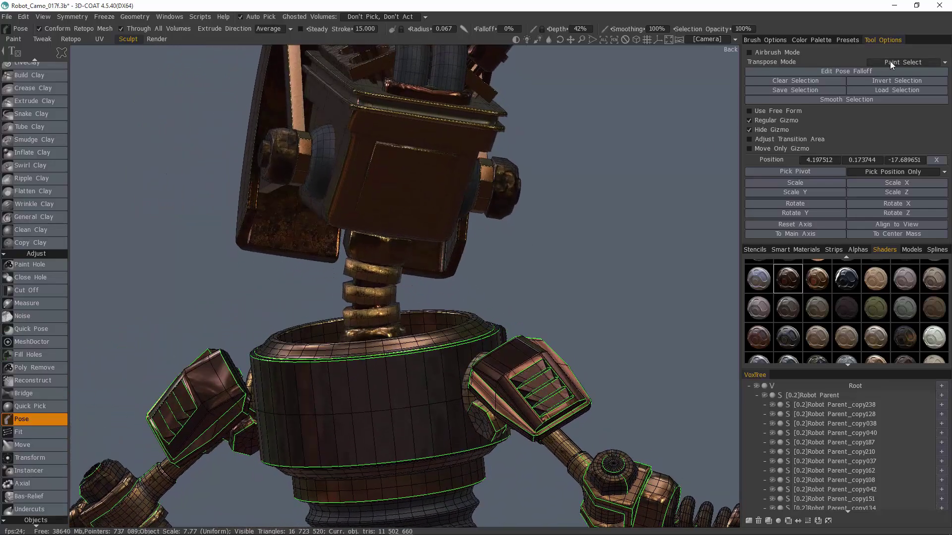
{"action": "left_click", "coordinate": [890, 62]}
{"action": "left_click", "coordinate": [878, 74]}
{"action": "left_click_drag", "start_coordinate": [303, 267], "coordinate": [307, 245]}
{"action": "left_click_drag", "start_coordinate": [365, 299], "coordinate": [373, 300], "text": "alt"}
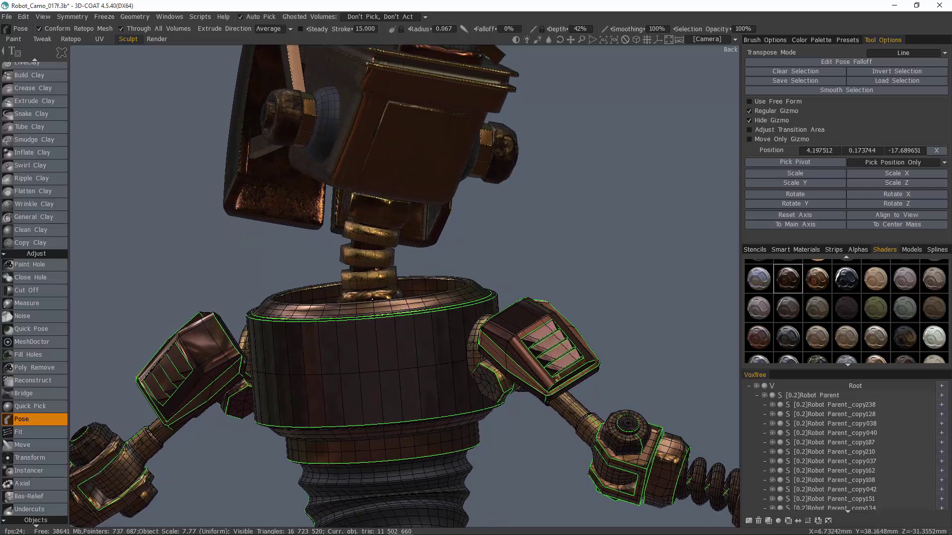
- Turn off Conform Retopo Mesh and draw a brush-mode line along the neck to select the head with a gradual falloff
{"action": "left_click", "coordinate": [43, 28]}
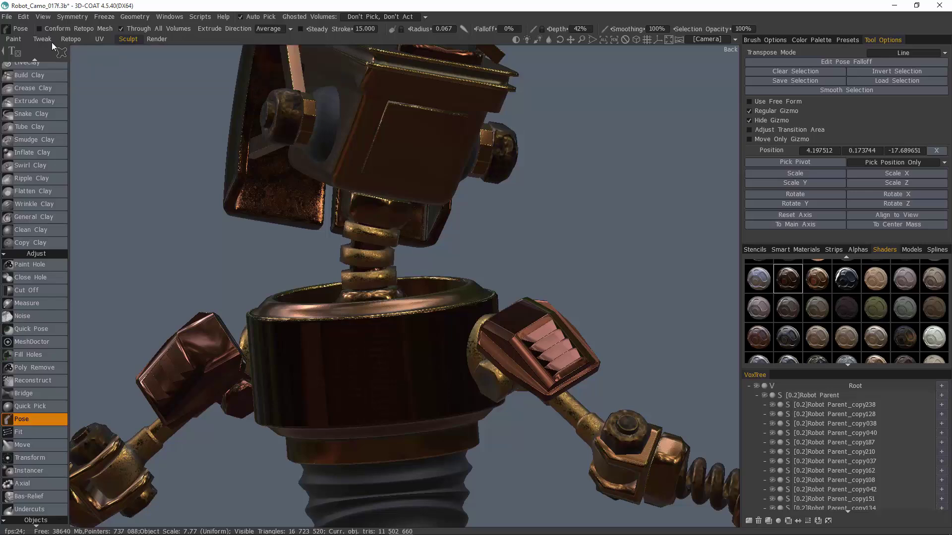
{"action": "left_click", "coordinate": [76, 53]}
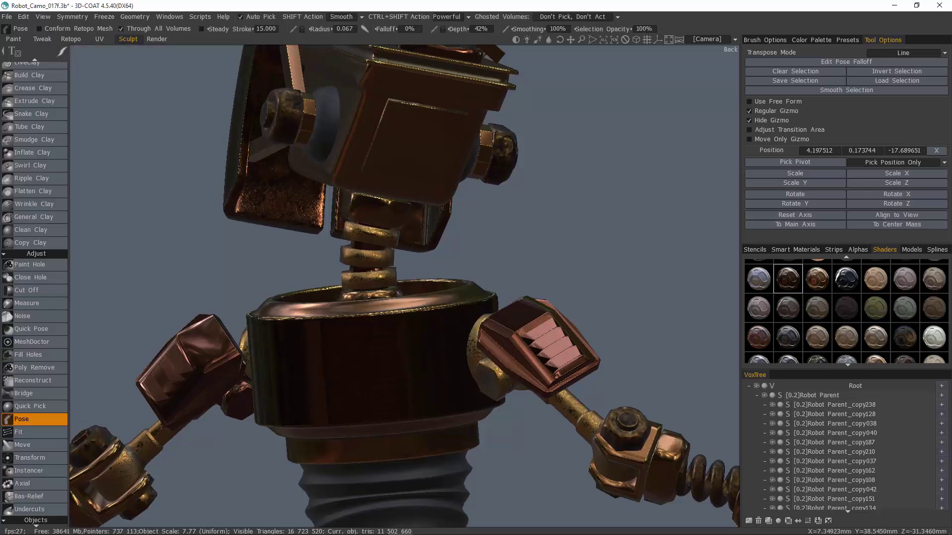
{"action": "left_click_drag", "start_coordinate": [366, 237], "coordinate": [333, 276], "text": "alt"}
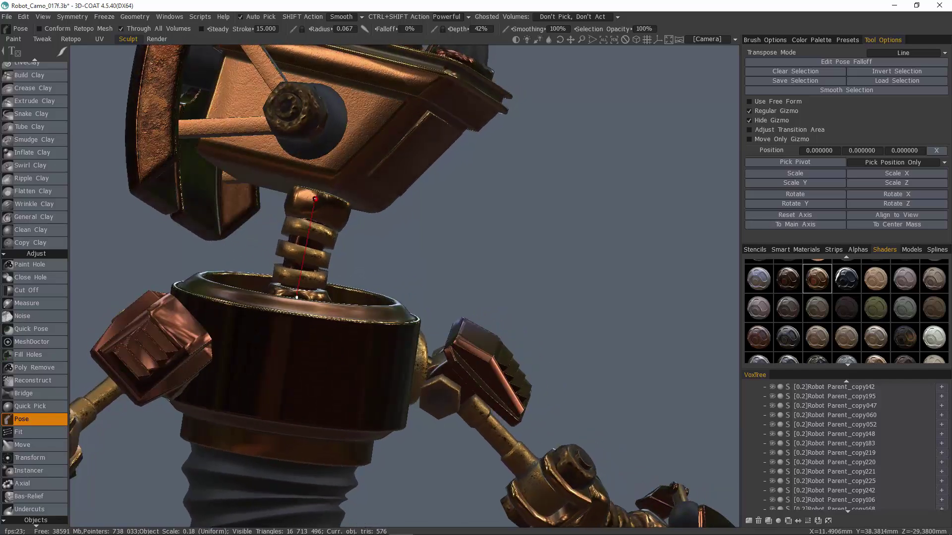
{"action": "left_click_drag", "start_coordinate": [315, 199], "coordinate": [510, 219]}
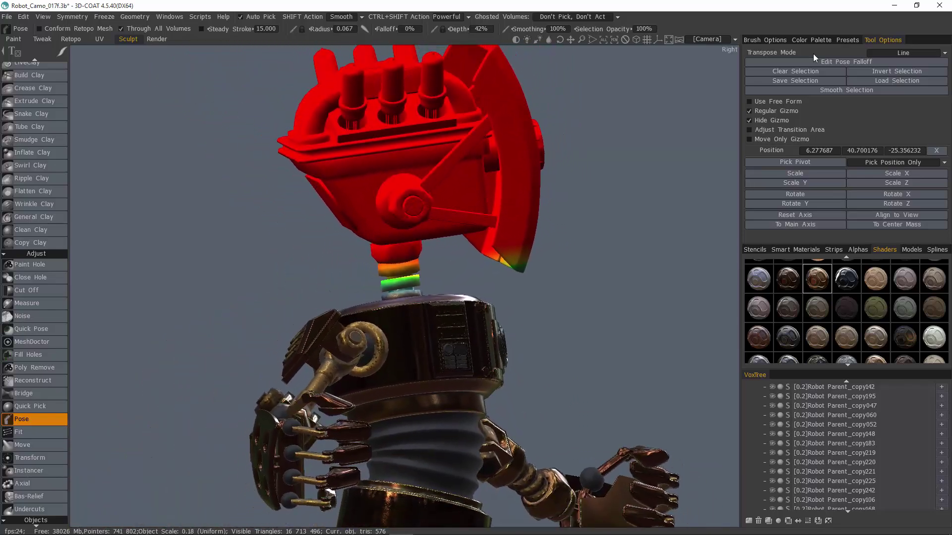
- Switch to Paint Select and lasso the lower tip of the faceplate to add it fully to the head selection
{"action": "left_click", "coordinate": [890, 93]}
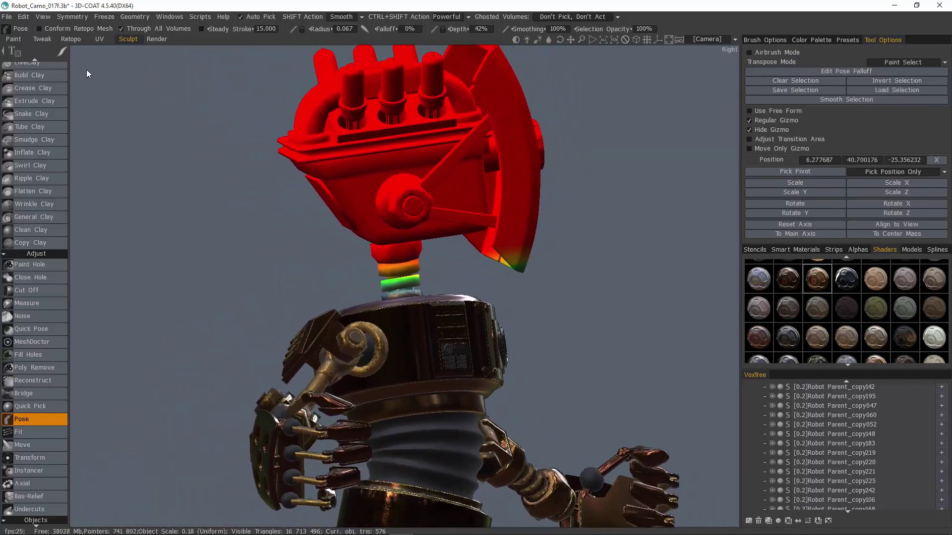
{"action": "mouse_move", "coordinate": [58, 52]}
{"action": "left_click", "coordinate": [261, 53]}
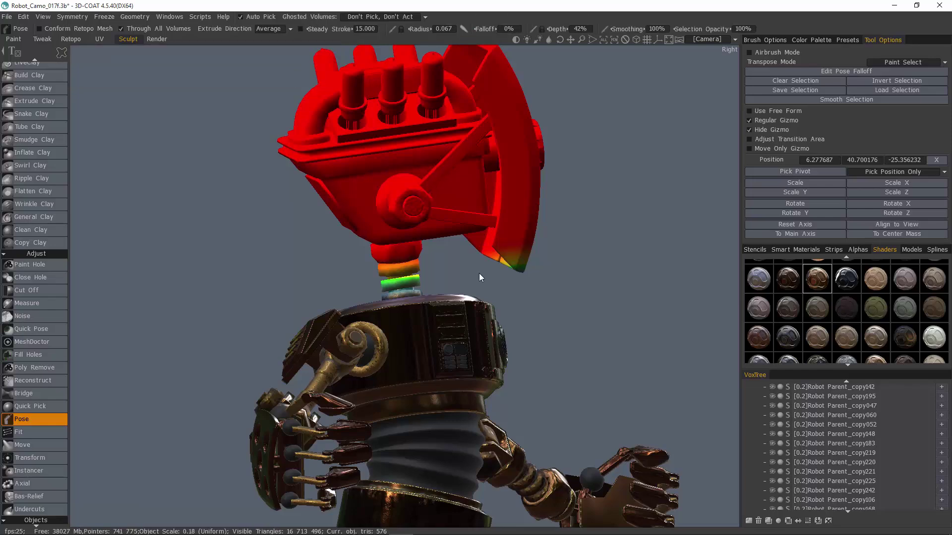
{"action": "mouse_move", "coordinate": [479, 270]}
{"action": "left_mouse_down"}
{"action": "mouse_move", "coordinate": [554, 296]}
{"action": "mouse_move", "coordinate": [459, 233]}
{"action": "left_mouse_up"}
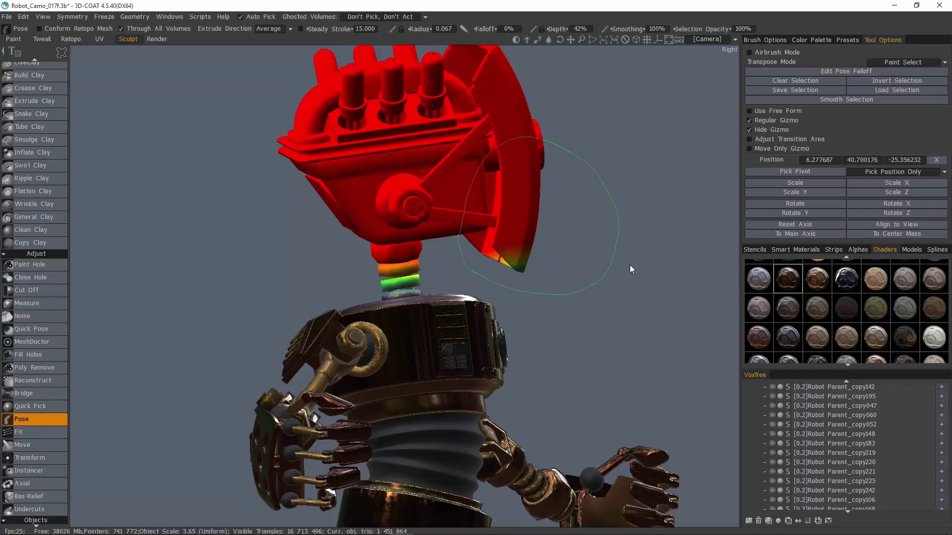
{"action": "left_click_drag", "start_coordinate": [654, 266], "coordinate": [494, 158]}
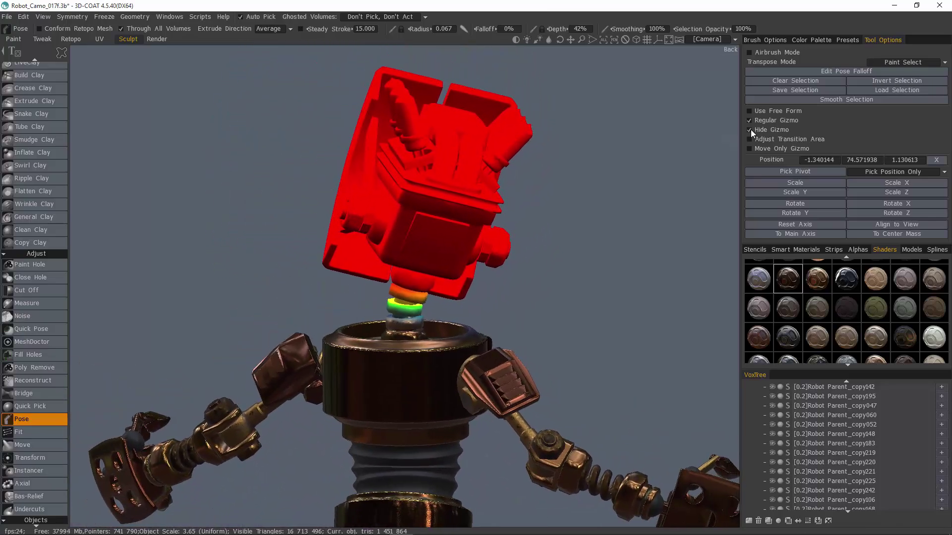
- Return to the brush stroke mode, show the gizmo and move it to the selection's centre of mass
{"action": "mouse_move", "coordinate": [59, 52]}
{"action": "left_click", "coordinate": [98, 56]}
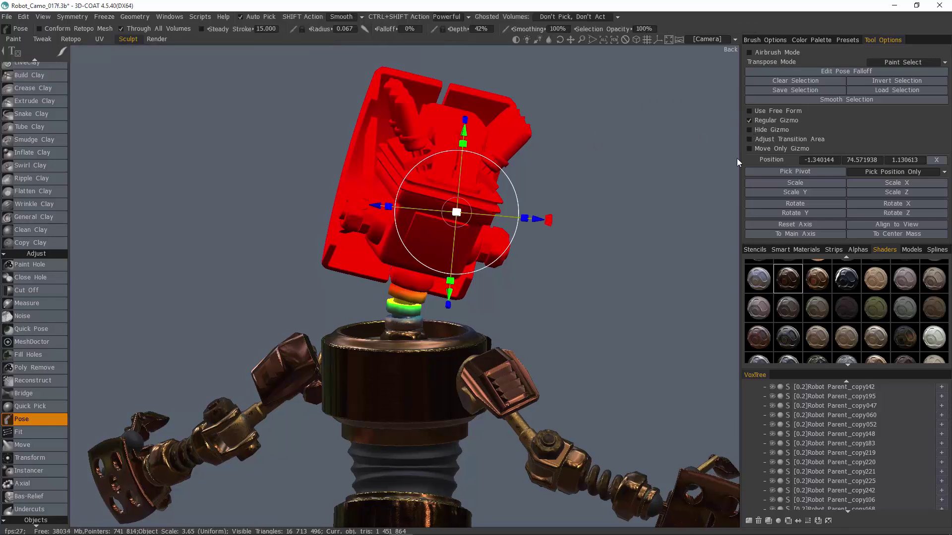
{"action": "left_click", "coordinate": [882, 234]}
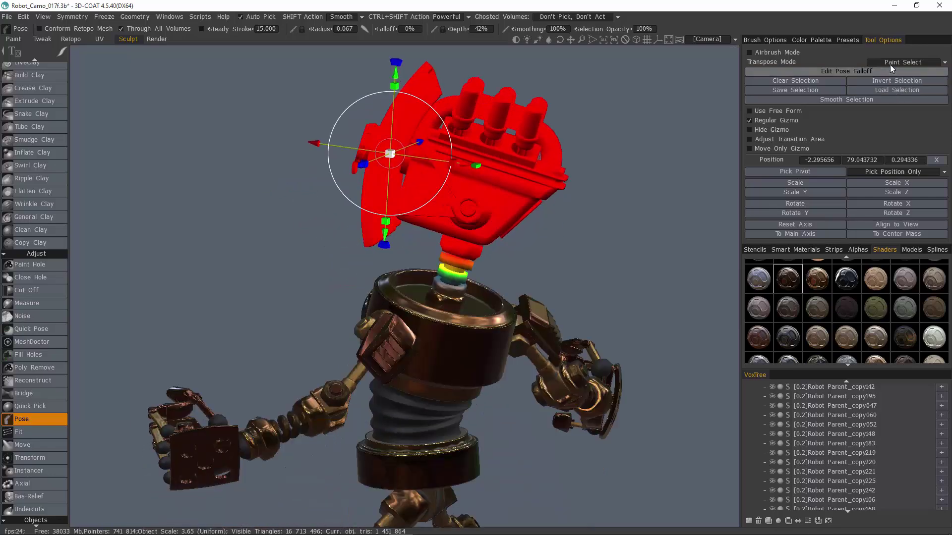
- Hide the gizmo and use Select Object mode to add the head's remaining parts to the selection
{"action": "left_click", "coordinate": [891, 62]}
{"action": "left_click", "coordinate": [892, 109]}
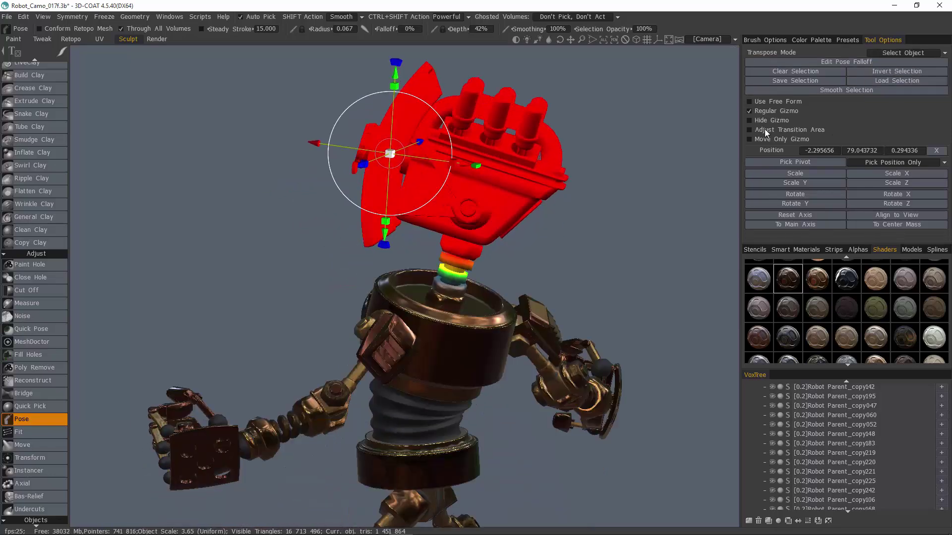
{"action": "left_click", "coordinate": [752, 123]}
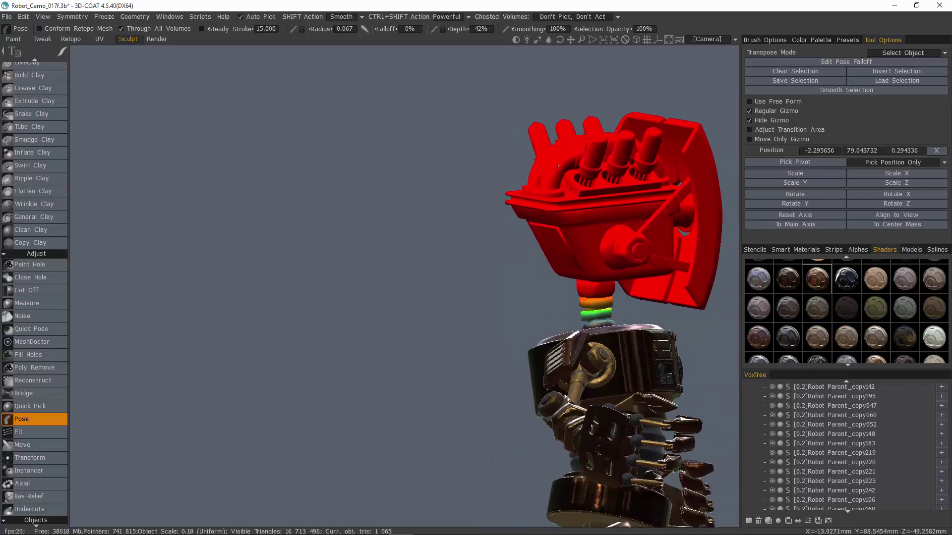
- Return to Paint Select, show and centre the gizmo, align it to the main axis and shift only its pivot into the neck
{"action": "left_click", "coordinate": [902, 53]}
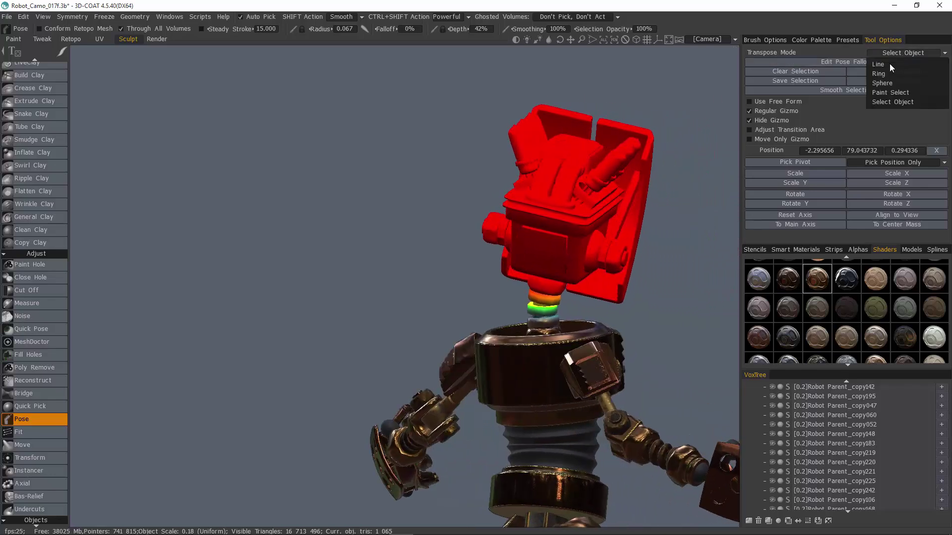
{"action": "left_click", "coordinate": [895, 92]}
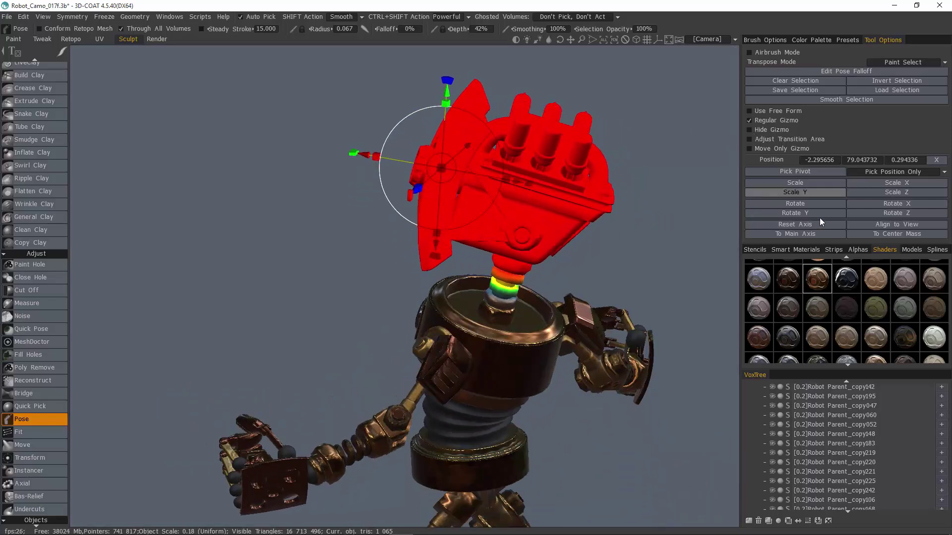
{"action": "left_click", "coordinate": [875, 236]}
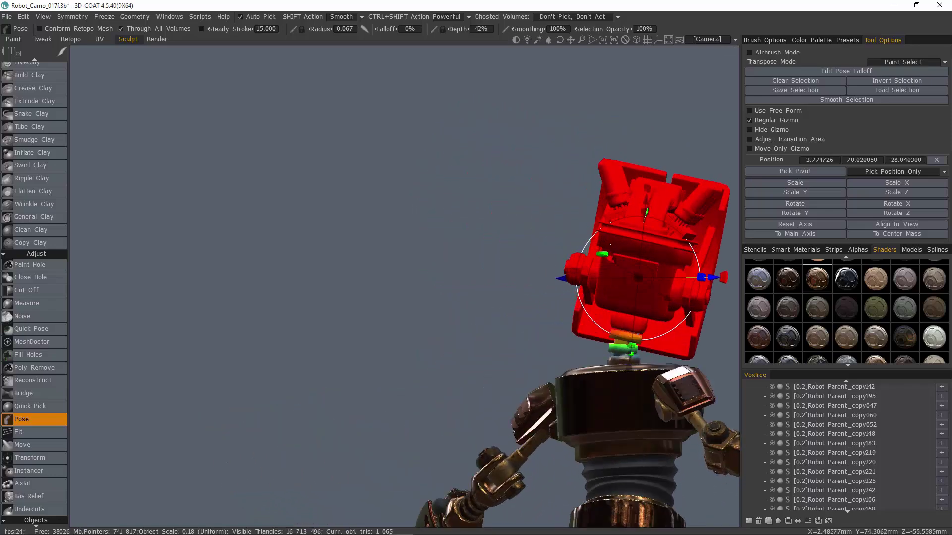
{"action": "left_click", "coordinate": [807, 234]}
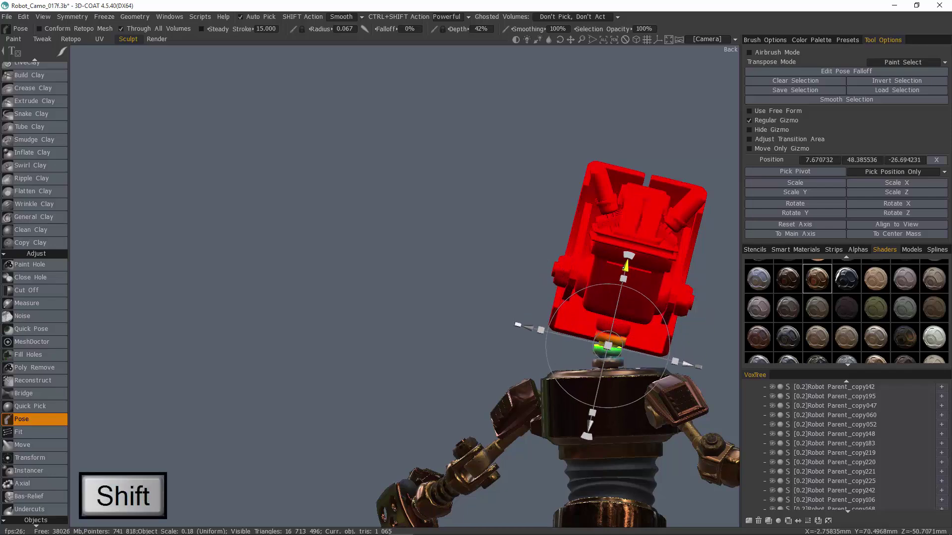
{"action": "left_click_drag", "start_coordinate": [625, 268], "coordinate": [624, 272], "text": "shift"}
{"action": "left_click_drag", "start_coordinate": [421, 240], "coordinate": [614, 286]}
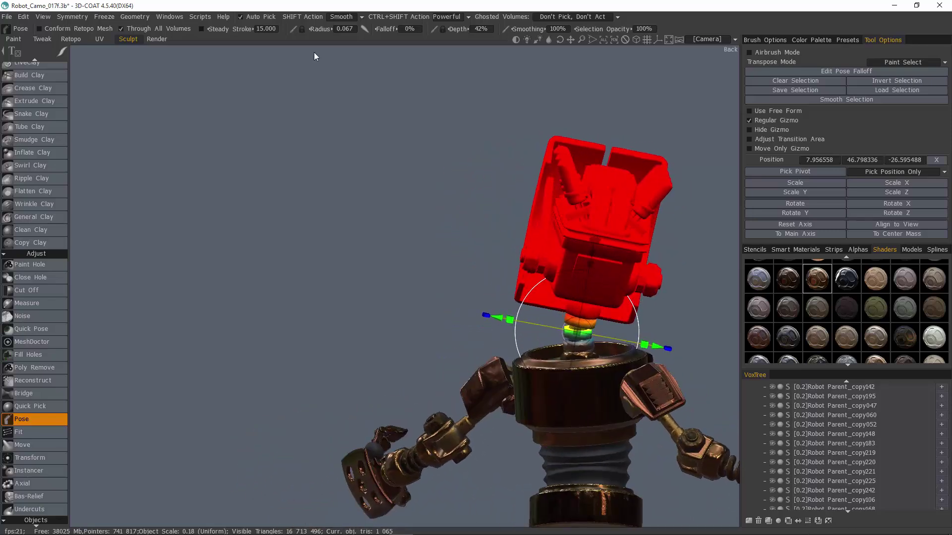
- Enable Conform Retopo Mesh and rotate the head about the neck, sideways from the front and backward from the side
{"action": "left_click", "coordinate": [98, 30]}
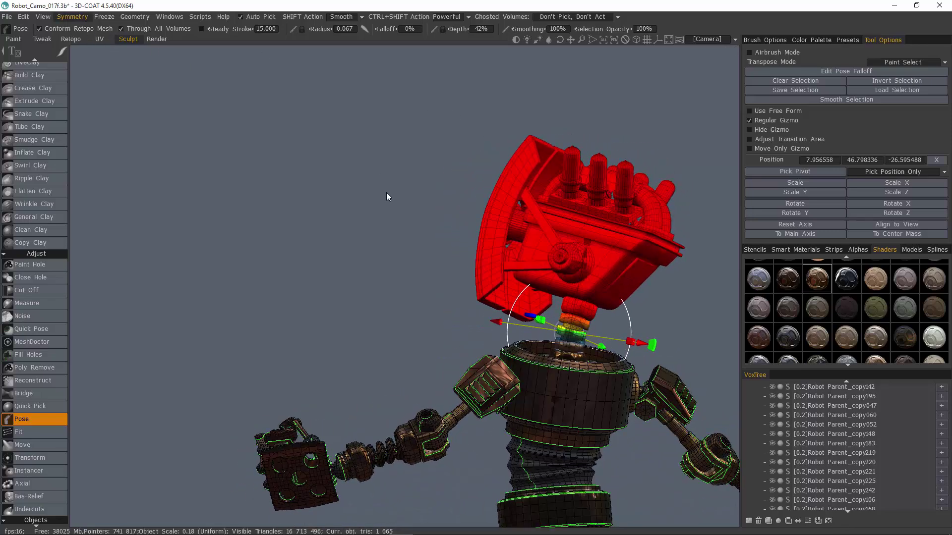
{"action": "left_click_drag", "start_coordinate": [386, 192], "coordinate": [380, 278]}
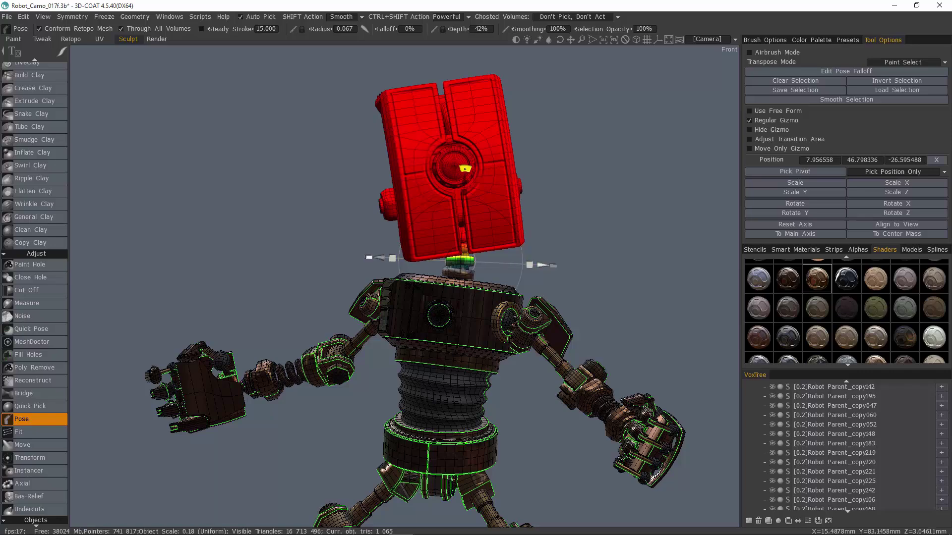
{"action": "left_click_drag", "start_coordinate": [465, 169], "coordinate": [488, 173]}
{"action": "mouse_move", "coordinate": [369, 171]}
{"action": "left_mouse_down"}
{"action": "mouse_move", "coordinate": [379, 173]}
{"action": "mouse_move", "coordinate": [373, 160]}
{"action": "left_mouse_up"}
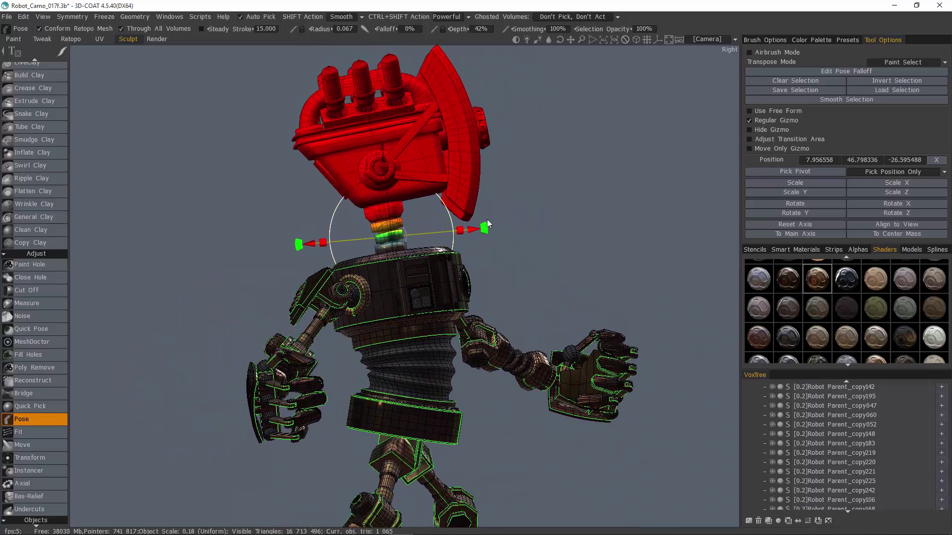
{"action": "left_click_drag", "start_coordinate": [487, 226], "coordinate": [535, 214]}
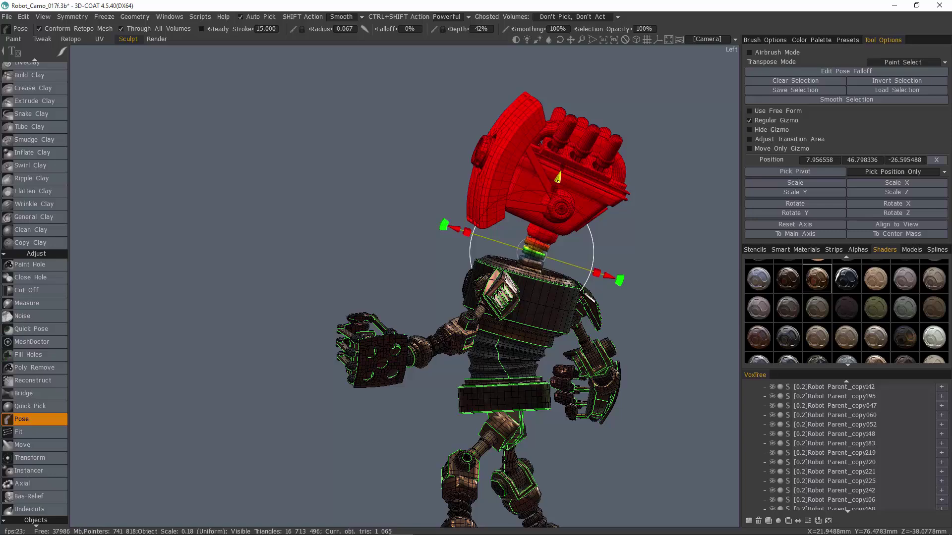
- Move only the gizmo slightly up the neck and tilt the head a little further back about the new pivot
{"action": "left_click_drag", "start_coordinate": [559, 177], "coordinate": [564, 162], "text": "shift"}
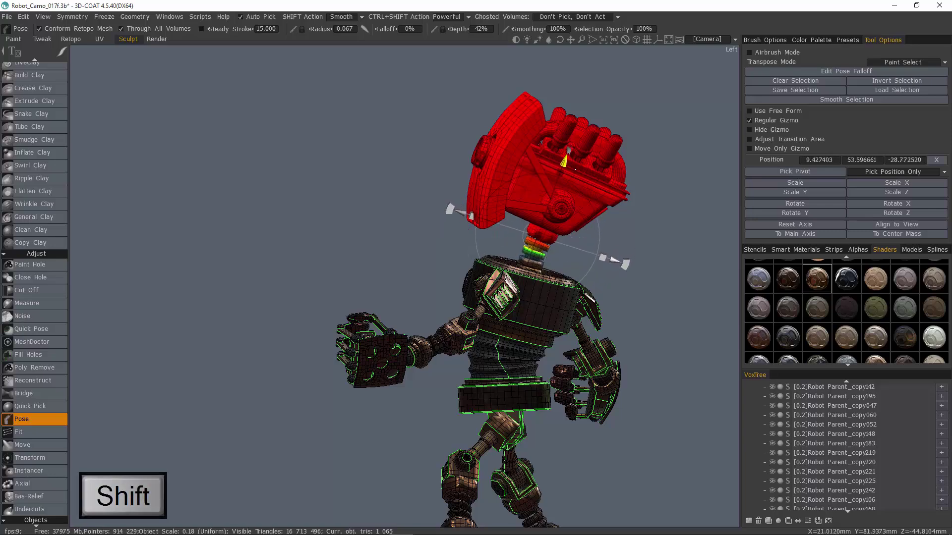
{"action": "mouse_move", "coordinate": [635, 272]}
{"action": "left_mouse_down"}
{"action": "mouse_move", "coordinate": [617, 262]}
{"action": "mouse_move", "coordinate": [628, 273]}
{"action": "left_mouse_up"}
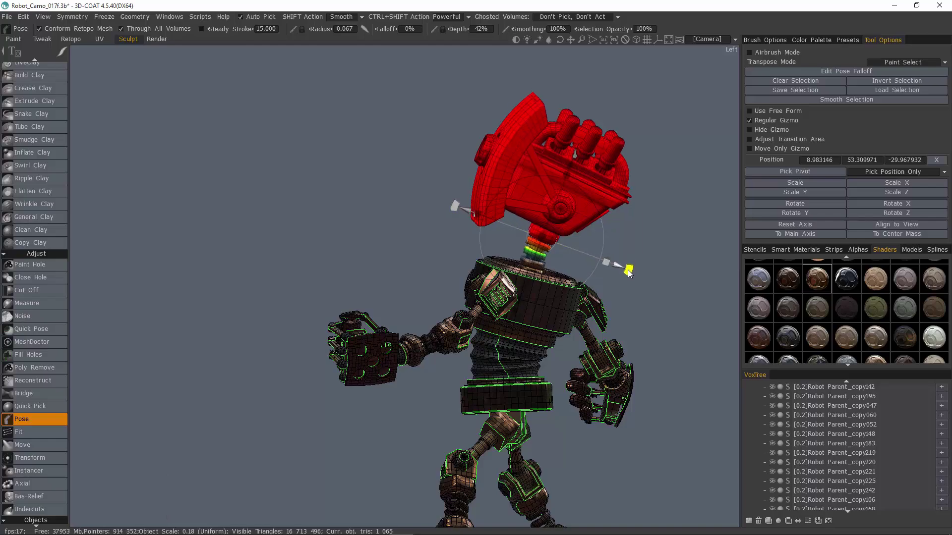
{"action": "left_click_drag", "start_coordinate": [391, 138], "coordinate": [750, 89]}
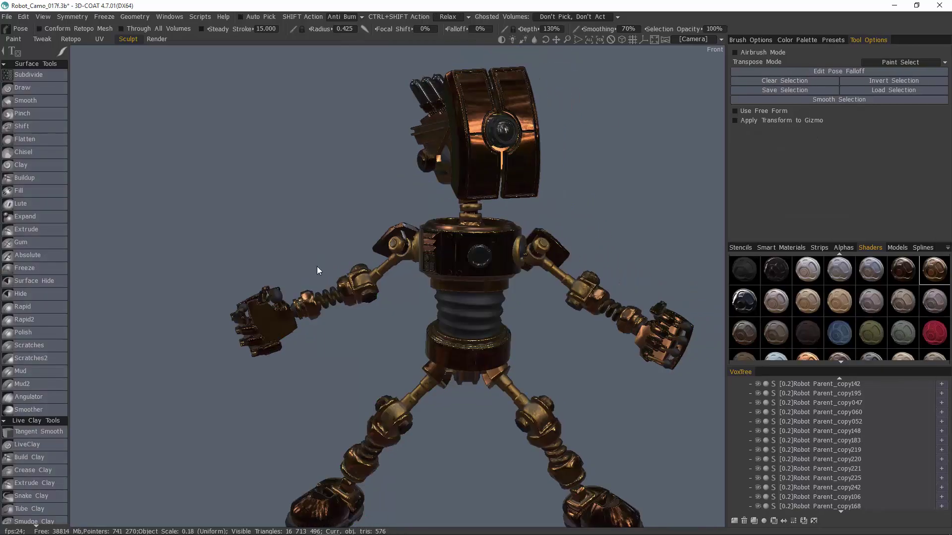
- Pick the bellows volume at the robot's waist and isolate it by hiding all other volumes
{"action": "left_click_drag", "start_coordinate": [250, 281], "coordinate": [262, 258]}
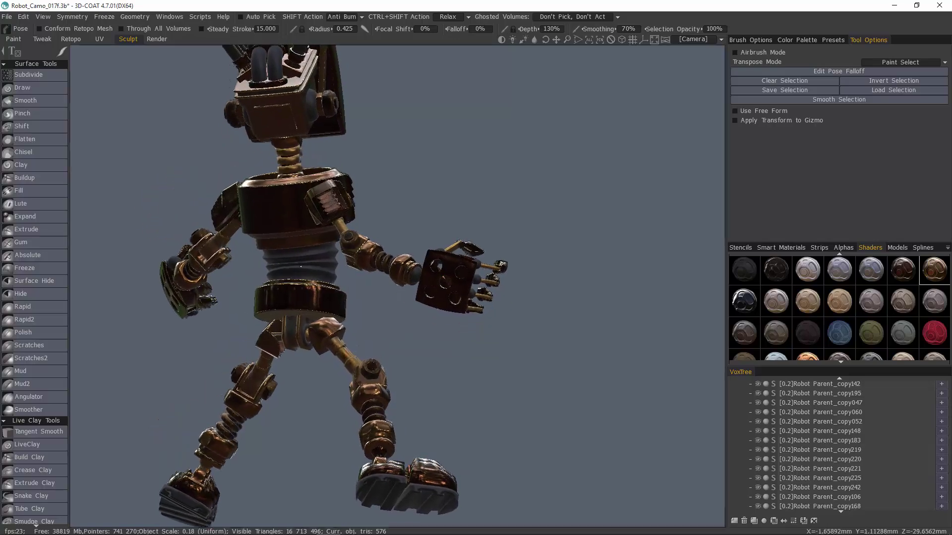
{"action": "middle_click_drag", "start_coordinate": [262, 265], "coordinate": [327, 269]}
{"action": "left_click_drag", "start_coordinate": [327, 269], "coordinate": [406, 319]}
{"action": "key", "text": "h"}
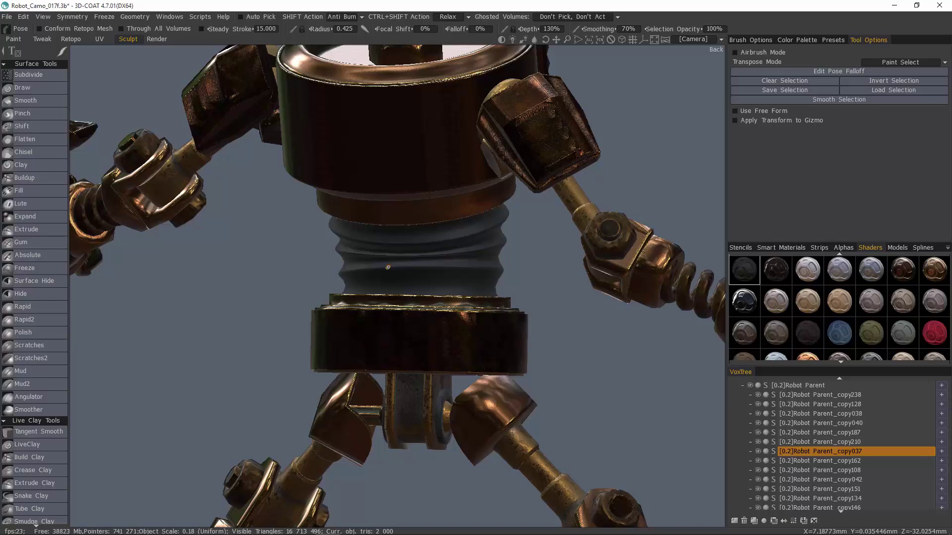
{"action": "left_click", "coordinate": [758, 453], "text": "alt"}
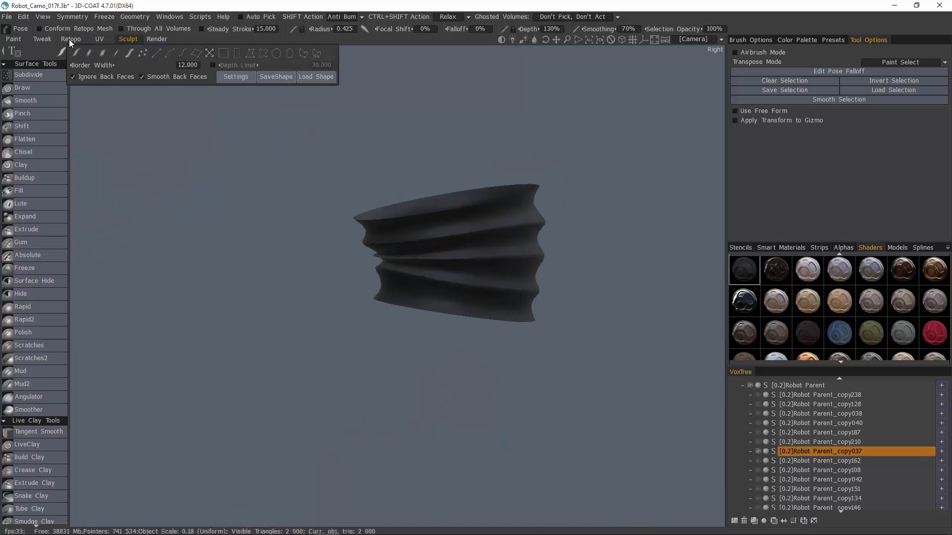
- Select the middle folds on the back of the bellows with a closed curve and smooth the selection
{"action": "left_click", "coordinate": [70, 40]}
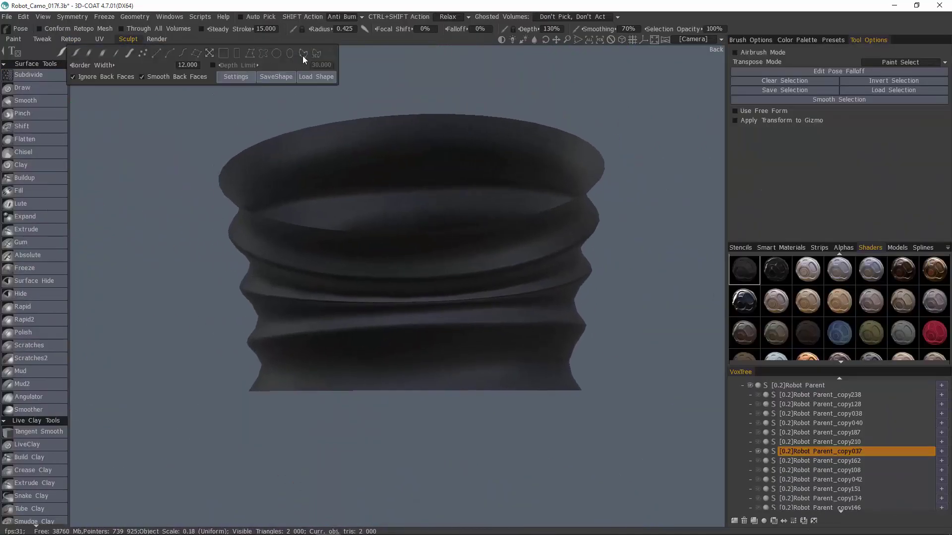
{"action": "left_click_drag", "start_coordinate": [579, 281], "coordinate": [513, 273]}
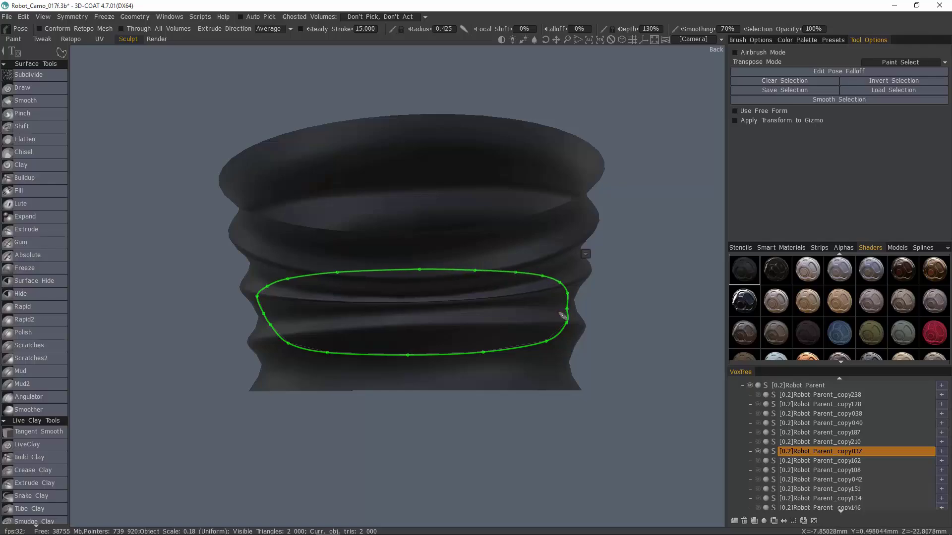
{"action": "key", "text": "Return"}
{"action": "left_click", "coordinate": [844, 101]}
{"action": "right_click_drag", "start_coordinate": [310, 205], "coordinate": [372, 202]}
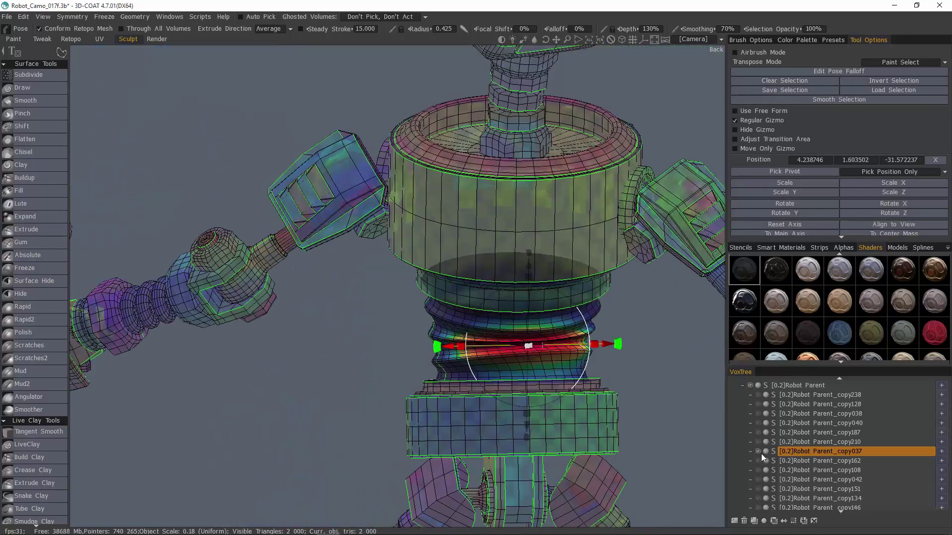
- Show all volumes again and shift the selected bellows folds downward with the conforming retopo mesh, clearing the selection
{"action": "left_click", "coordinate": [760, 452], "text": "alt"}
{"action": "left_click_drag", "start_coordinate": [585, 278], "coordinate": [645, 258], "text": "alt"}
{"action": "right_click_drag", "start_coordinate": [644, 258], "coordinate": [683, 238], "text": "alt"}
{"action": "left_click_drag", "start_coordinate": [580, 197], "coordinate": [584, 298]}
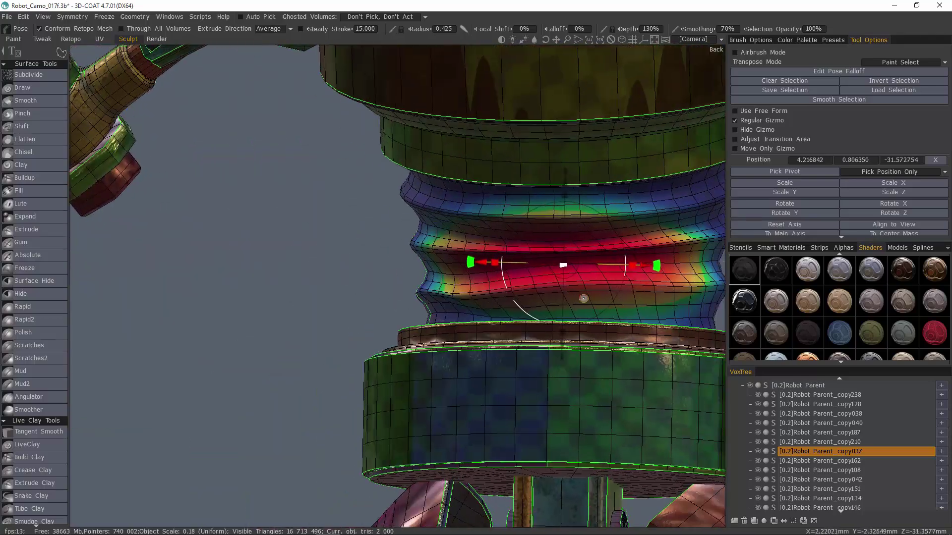
{"action": "right_click_drag", "start_coordinate": [584, 297], "coordinate": [637, 185], "text": "alt"}
{"action": "key", "text": "Return"}
{"action": "key", "text": "ctrl+d"}
- Reshape the waist bellows folds using the Move tool with Conform Retopo Mesh enabled
{"action": "scroll", "coordinate": [64, 466], "scroll_direction": "down", "scroll_amount": 5}
{"action": "left_click", "coordinate": [22, 513]}
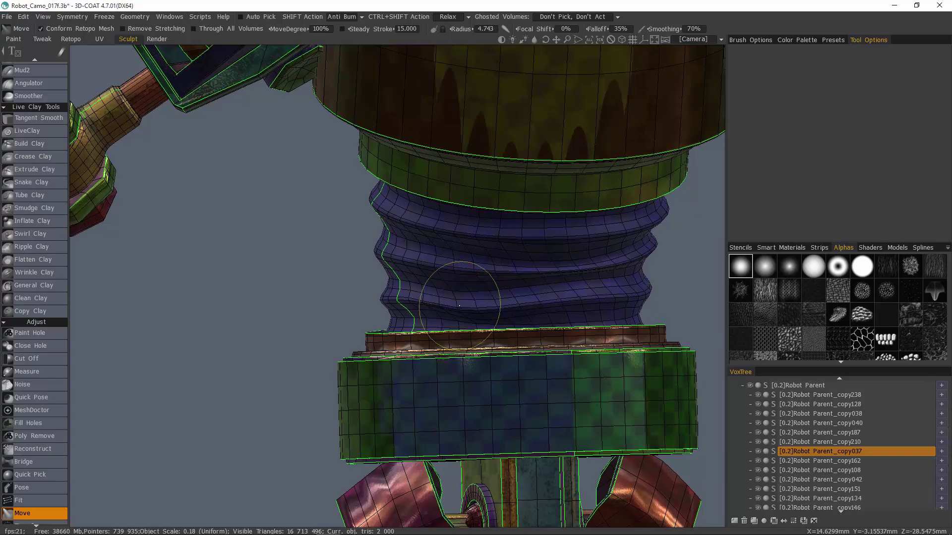
{"action": "mouse_move", "coordinate": [425, 312]}
{"action": "left_mouse_down", "text": "alt"}
{"action": "mouse_move", "coordinate": [466, 319]}
{"action": "mouse_move", "coordinate": [427, 285]}
{"action": "left_mouse_up", "text": "alt"}
{"action": "right_click_drag", "start_coordinate": [427, 286], "coordinate": [454, 292]}
{"action": "mouse_move", "coordinate": [454, 293]}
{"action": "left_mouse_down", "text": "alt"}
{"action": "mouse_move", "coordinate": [544, 297]}
{"action": "mouse_move", "coordinate": [463, 251]}
{"action": "left_mouse_up", "text": "alt"}
- Touch up the bellows folds with the Expand and Draw sculpting tools
{"action": "scroll", "coordinate": [39, 198], "scroll_direction": "up", "scroll_amount": 6}
{"action": "left_click", "coordinate": [24, 216]}
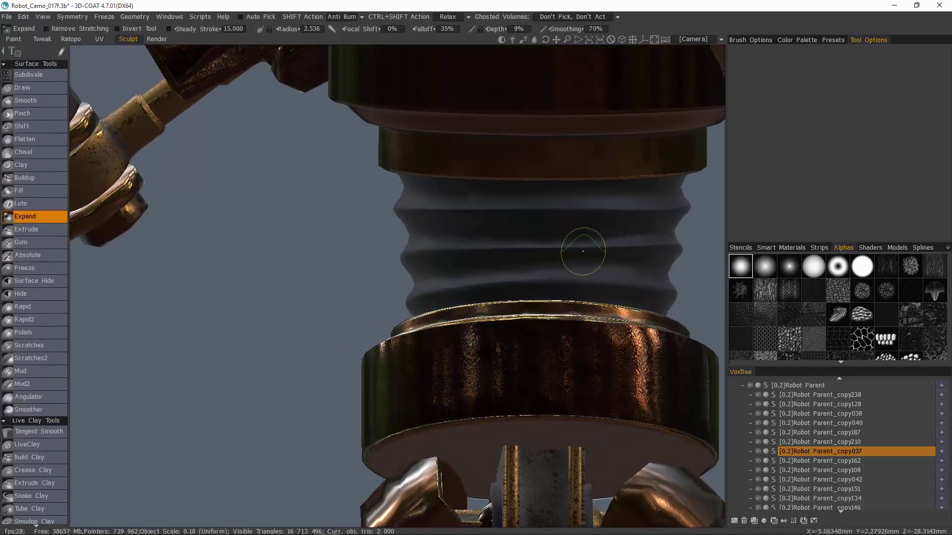
{"action": "left_click_drag", "start_coordinate": [588, 252], "coordinate": [623, 246], "text": "alt"}
{"action": "left_click", "coordinate": [22, 88]}
{"action": "mouse_move", "coordinate": [536, 246]}
{"action": "left_mouse_down", "text": "alt"}
{"action": "mouse_move", "coordinate": [501, 237]}
{"action": "mouse_move", "coordinate": [634, 230]}
{"action": "mouse_move", "coordinate": [319, 211]}
{"action": "mouse_move", "coordinate": [462, 281]}
{"action": "mouse_move", "coordinate": [697, 293]}
{"action": "left_mouse_up", "text": "alt"}
{"action": "scroll", "coordinate": [545, 280], "scroll_direction": "down", "scroll_amount": 5}
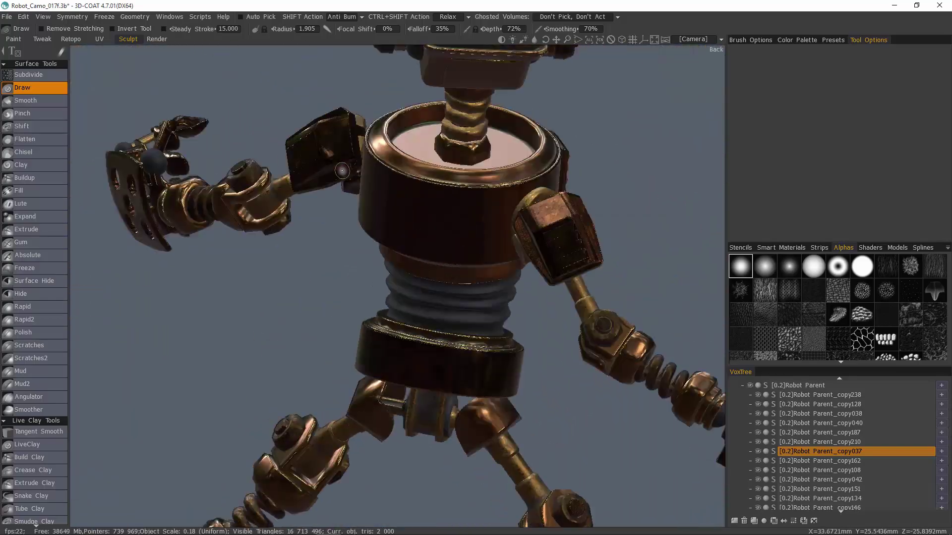
- In the Retopo room, smooth the bellows' retopo mesh with the Brush and lower the mesh opacity to 23%
{"action": "left_click", "coordinate": [71, 39]}
{"action": "right_click_drag", "start_coordinate": [367, 314], "coordinate": [438, 302], "text": "alt"}
{"action": "left_click_drag", "start_coordinate": [438, 302], "coordinate": [361, 305], "text": "alt"}
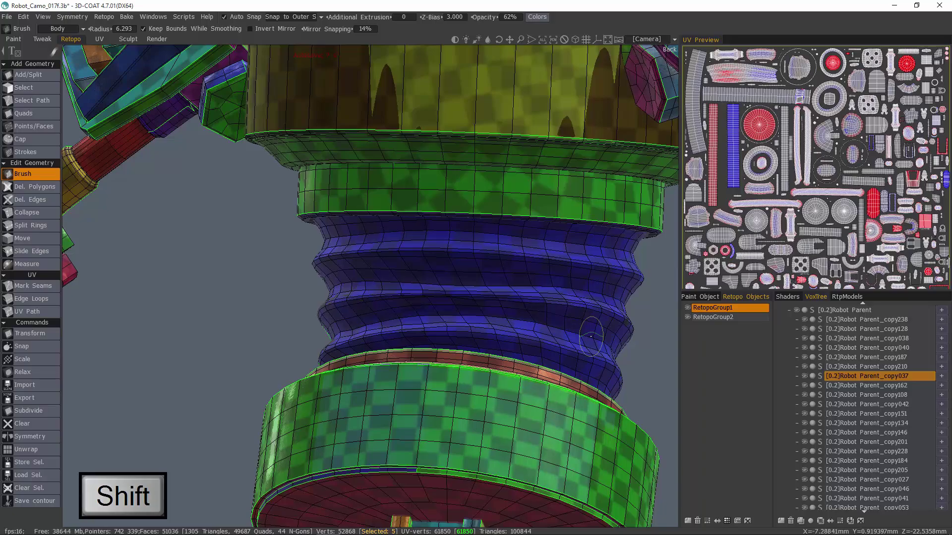
{"action": "right_click_drag", "start_coordinate": [345, 329], "coordinate": [391, 318], "text": "alt"}
{"action": "left_click_drag", "start_coordinate": [391, 319], "coordinate": [277, 302], "text": "alt"}
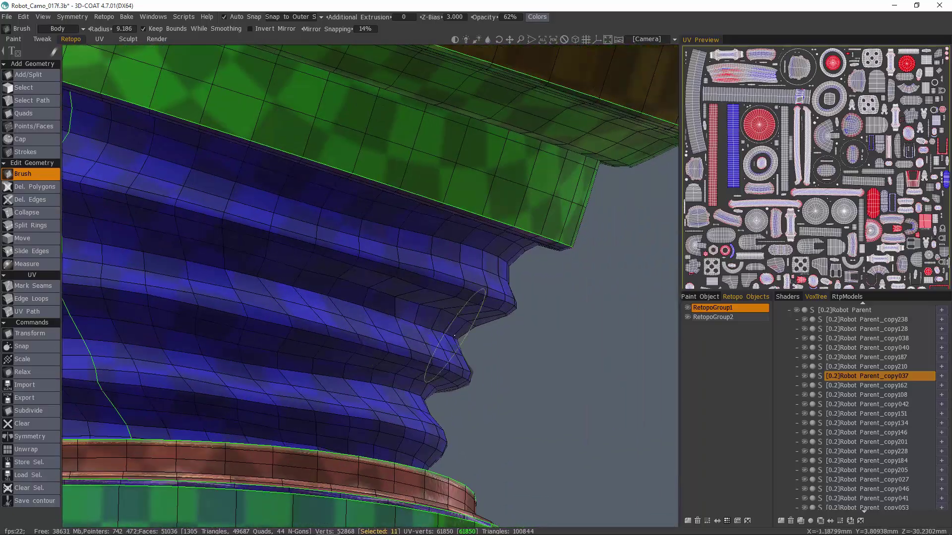
{"action": "left_click_drag", "start_coordinate": [484, 18], "coordinate": [434, 18]}
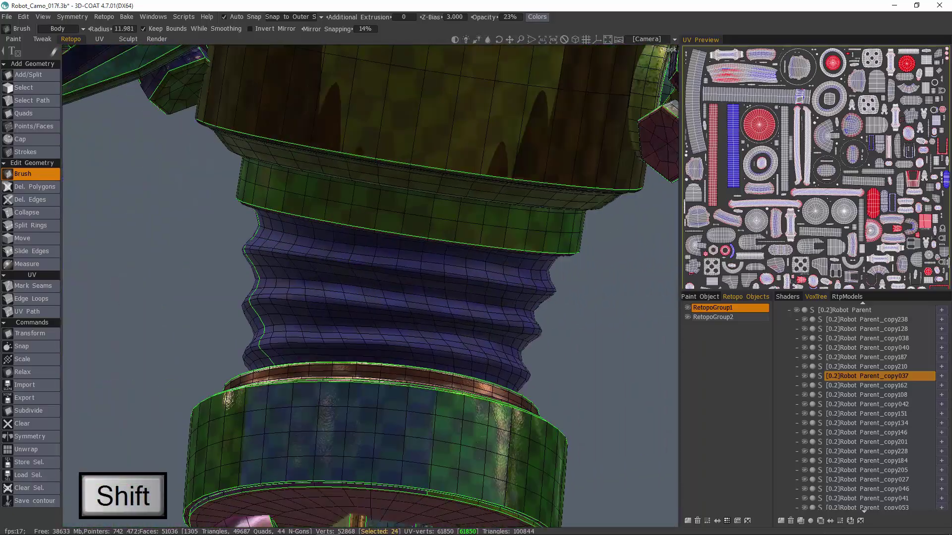
{"action": "mouse_move", "coordinate": [649, 323]}
{"action": "left_mouse_down", "text": "alt"}
{"action": "mouse_move", "coordinate": [601, 328]}
{"action": "mouse_move", "coordinate": [580, 319]}
{"action": "mouse_move", "coordinate": [653, 335]}
{"action": "mouse_move", "coordinate": [469, 343]}
{"action": "left_mouse_up", "text": "alt"}
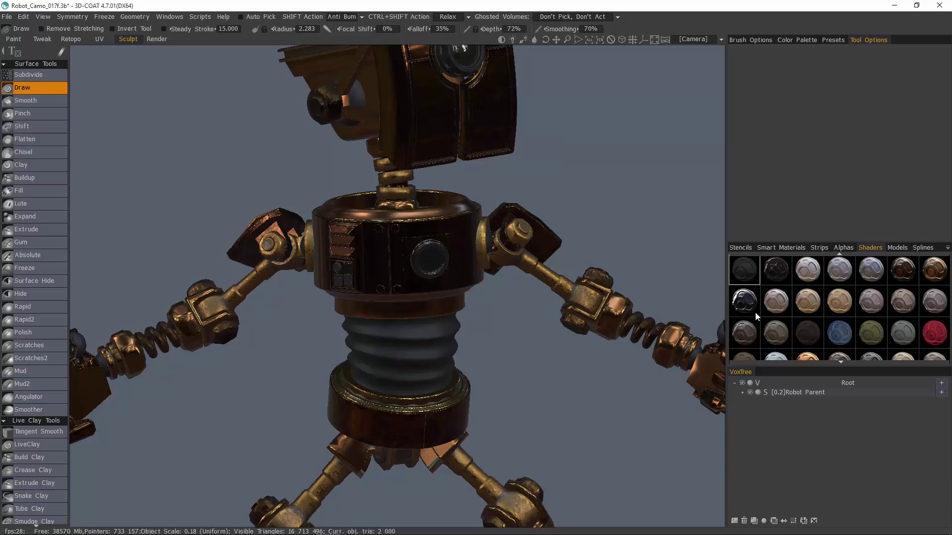
- Back in the Sculpt room, pick the Chest volume and give it a lighter metallic shader
{"action": "left_click_drag", "start_coordinate": [488, 268], "coordinate": [377, 264], "text": "alt"}
{"action": "key", "text": "h"}
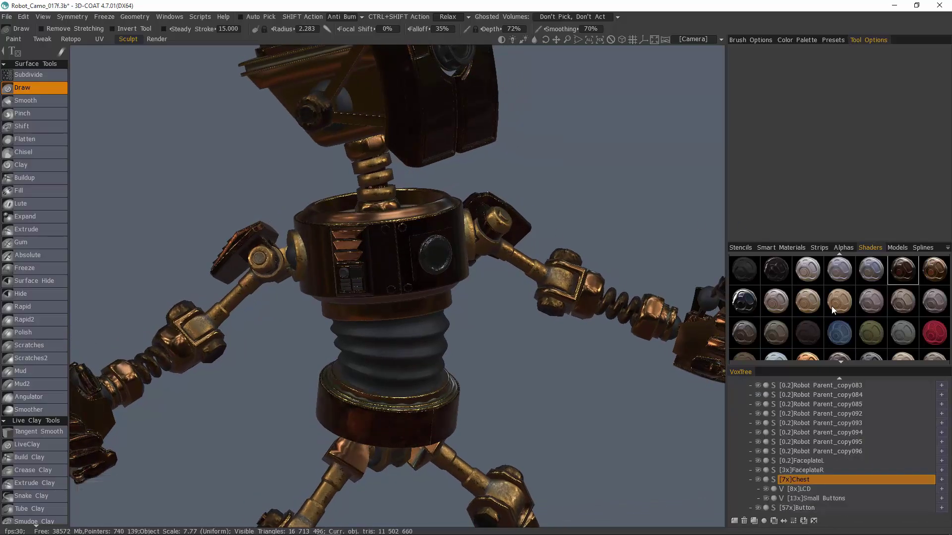
{"action": "left_click", "coordinate": [801, 304]}
{"action": "left_click_drag", "start_coordinate": [318, 281], "coordinate": [334, 292], "text": "alt"}
{"action": "scroll", "coordinate": [360, 285], "scroll_direction": "up", "scroll_amount": 4}
{"action": "scroll", "coordinate": [334, 292], "scroll_direction": "up", "scroll_amount": 2}
- In the Retopo room, hide the LCD, Small Buttons and Button volumes to expose the chest panel's recesses
{"action": "left_click", "coordinate": [71, 40]}
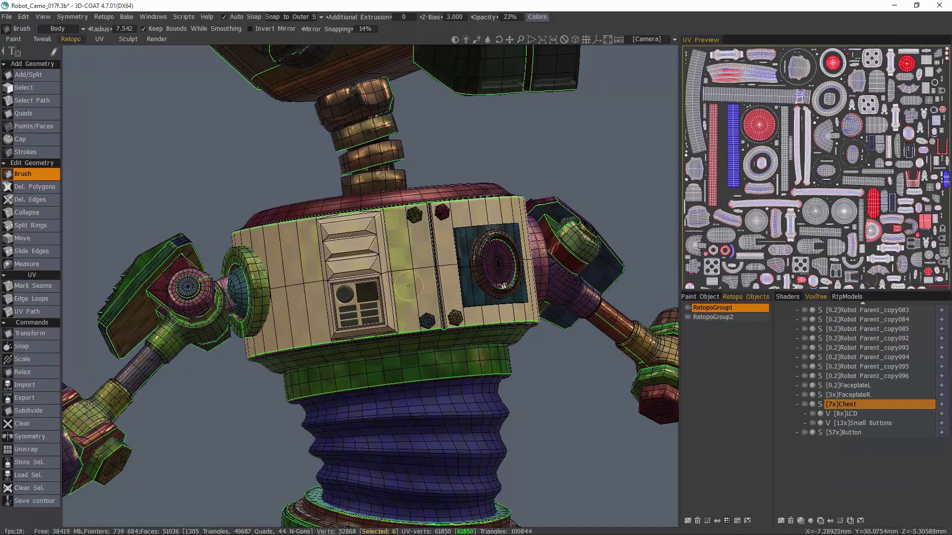
{"action": "scroll", "coordinate": [342, 292], "scroll_direction": "up", "scroll_amount": 7}
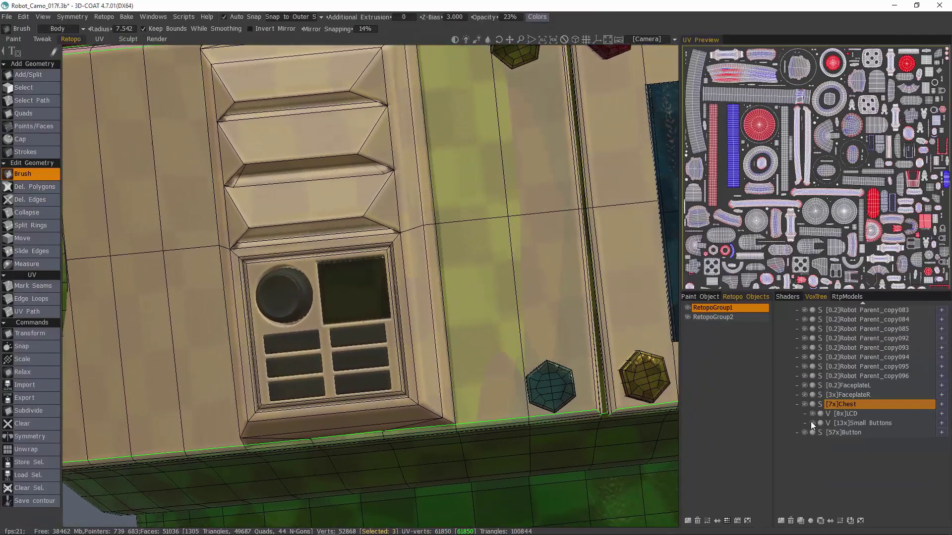
{"action": "left_click", "coordinate": [812, 413]}
{"action": "left_click", "coordinate": [812, 423]}
{"action": "left_click", "coordinate": [804, 432]}
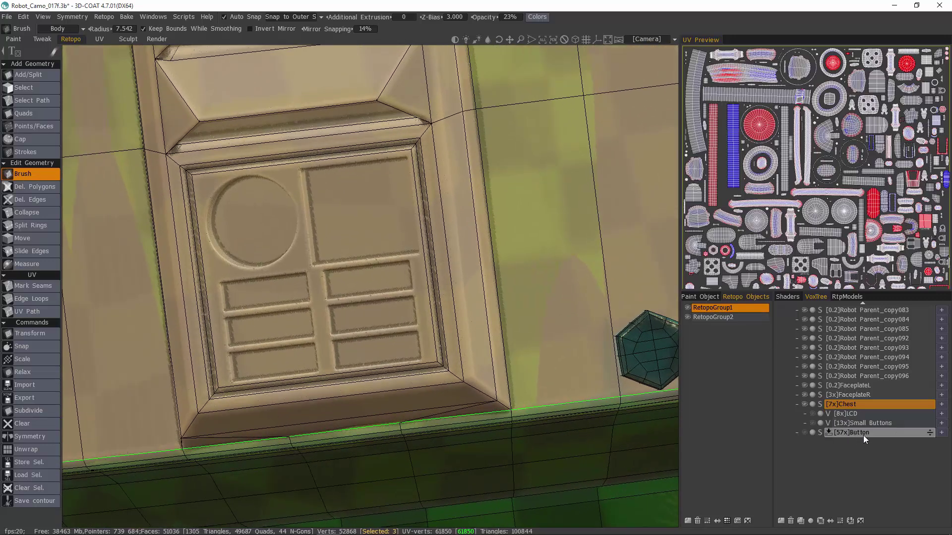
- Rename the Button volume as Knob
{"action": "double_click", "coordinate": [861, 435]}
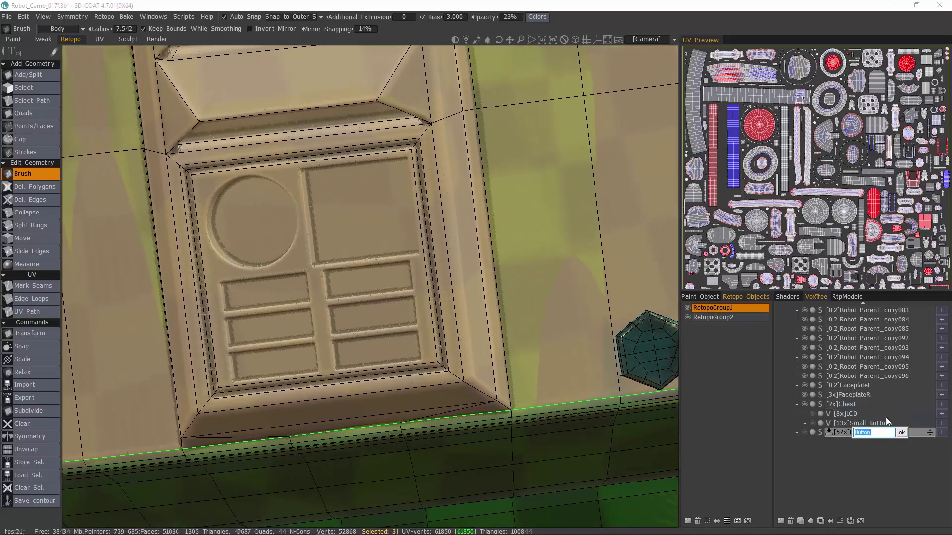
{"action": "type", "text": "Knob"}
{"action": "key", "text": "Return"}
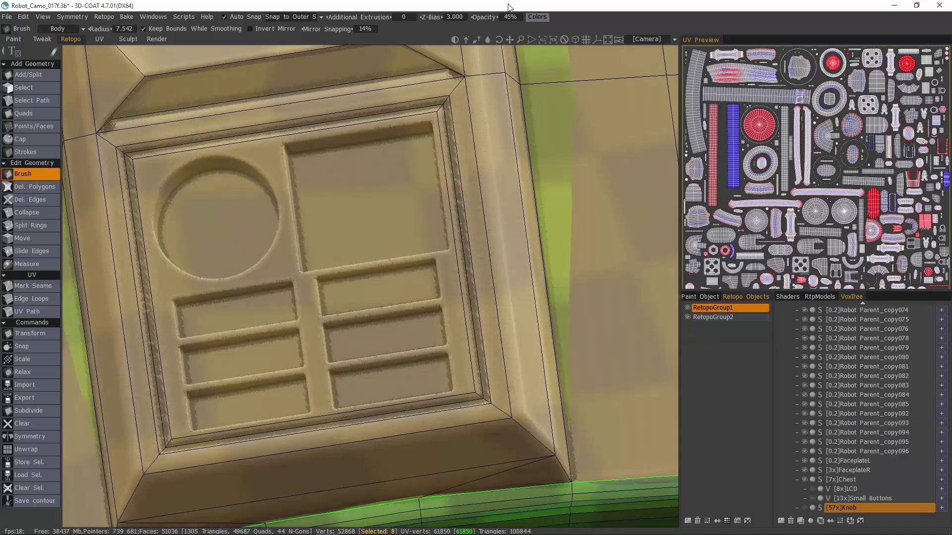
- With Add/Split at radius 0.425, cut the chest panel's face horizontally below the two large recesses and vertically between the button columns
{"action": "mouse_move", "coordinate": [283, 163]}
{"action": "left_mouse_down", "text": "alt"}
{"action": "mouse_move", "coordinate": [322, 236]}
{"action": "mouse_move", "coordinate": [375, 241]}
{"action": "mouse_move", "coordinate": [318, 262]}
{"action": "left_mouse_up", "text": "alt"}
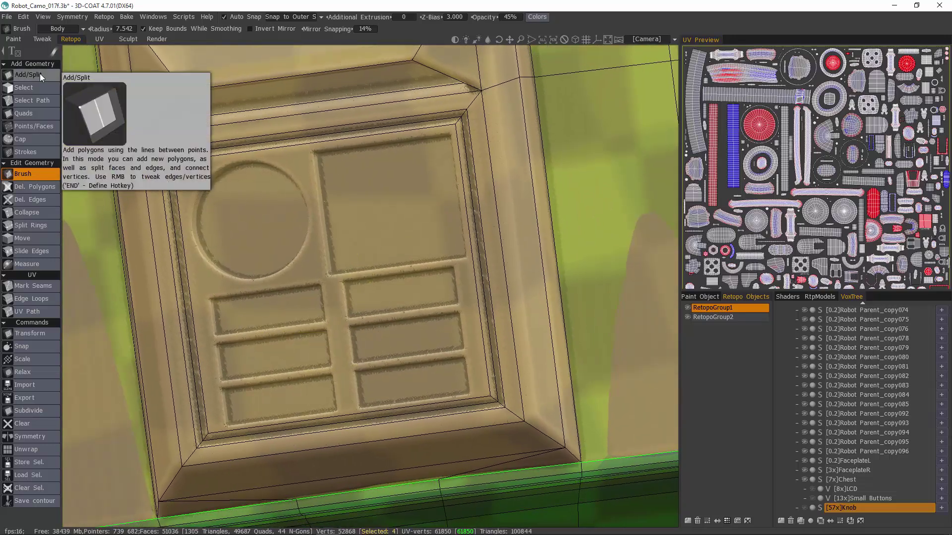
{"action": "left_click", "coordinate": [37, 75]}
{"action": "left_click_drag", "start_coordinate": [170, 155], "coordinate": [248, 262], "text": "alt"}
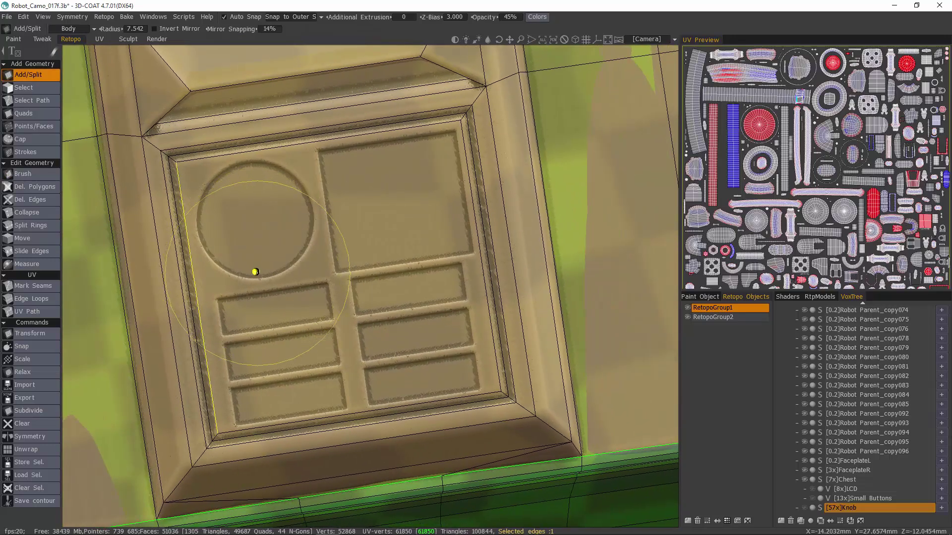
{"action": "key", "text": "bracketleft"}
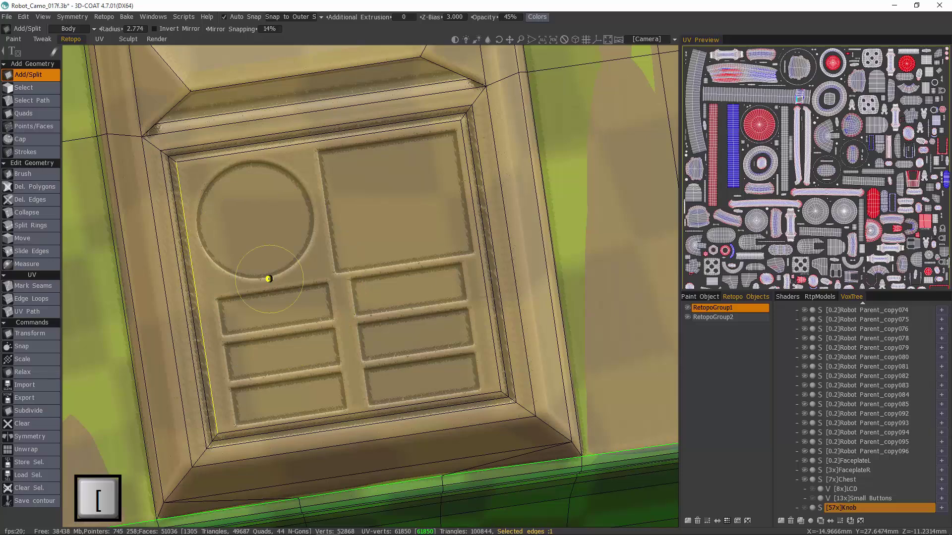
{"action": "left_click", "coordinate": [201, 292]}
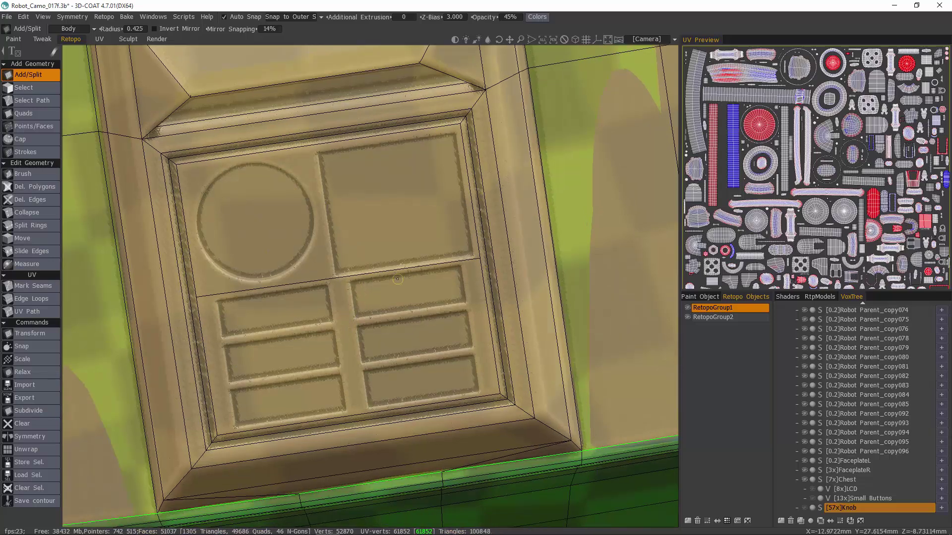
{"action": "left_click", "coordinate": [335, 277]}
{"action": "left_click_drag", "start_coordinate": [335, 277], "coordinate": [297, 287], "text": "alt"}
- Adjust the vertical edge between the button columns with Slide Edges and continue it upward between the round and square recesses
{"action": "left_click", "coordinate": [32, 251]}
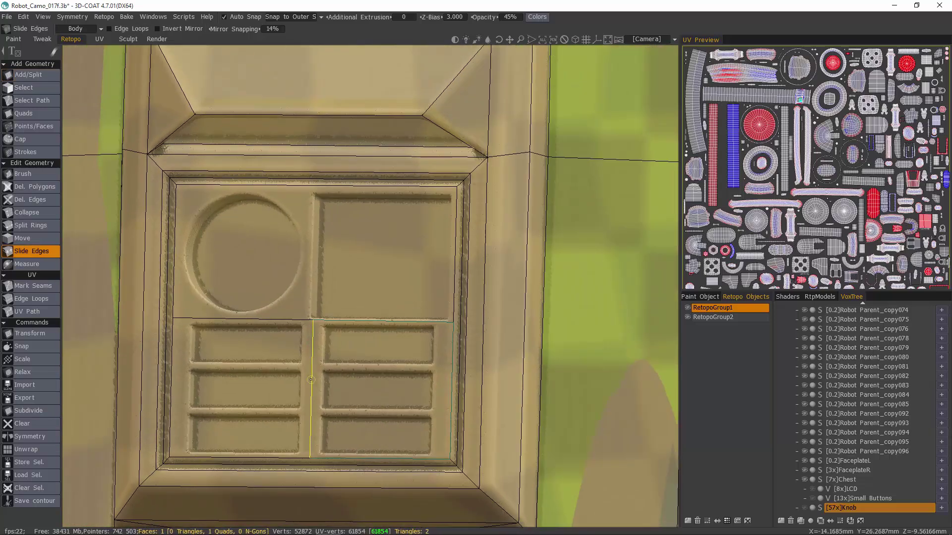
{"action": "left_click_drag", "start_coordinate": [358, 388], "coordinate": [350, 381], "text": "alt"}
{"action": "left_click", "coordinate": [29, 77]}
{"action": "left_click", "coordinate": [308, 187]}
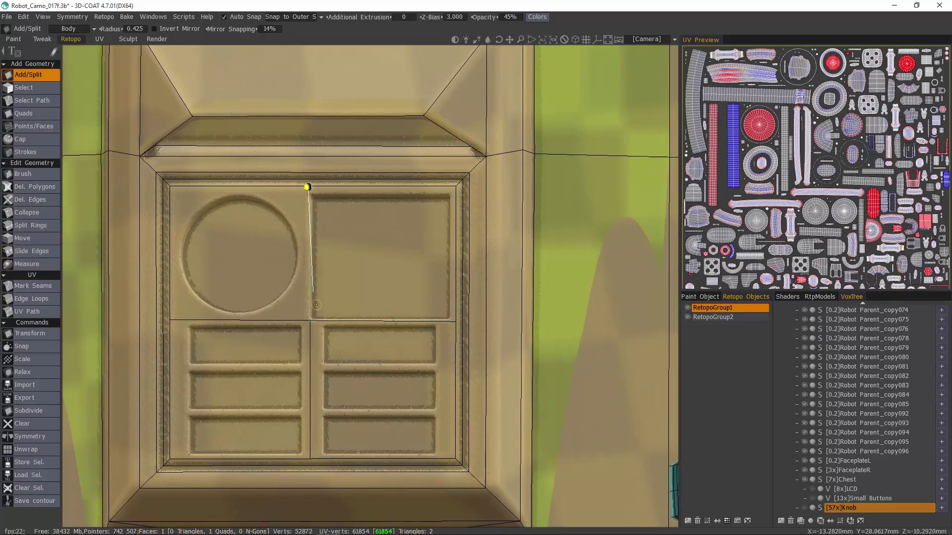
{"action": "left_click", "coordinate": [308, 321]}
- Add two horizontal edges across the lower panel to separate the three rows of button recesses
{"action": "left_click_drag", "start_coordinate": [308, 321], "coordinate": [292, 311], "text": "alt"}
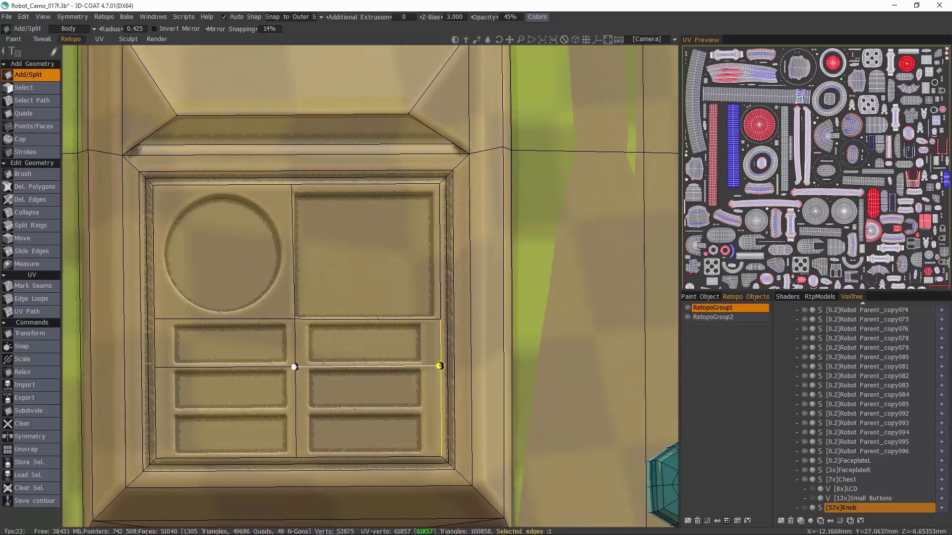
{"action": "left_click", "coordinate": [441, 410]}
{"action": "scroll", "coordinate": [308, 334], "scroll_direction": "down", "scroll_amount": 5}
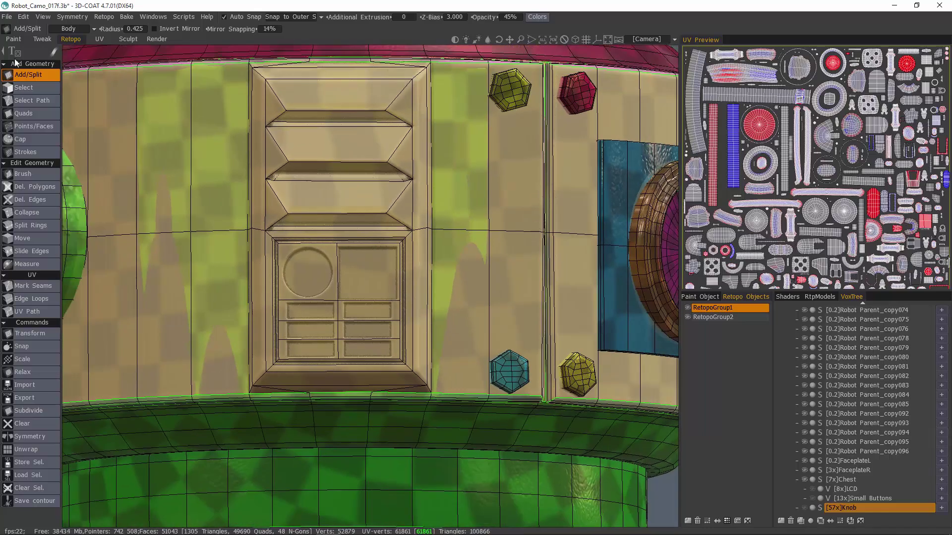
{"action": "scroll", "coordinate": [184, 278], "scroll_direction": "up", "scroll_amount": 3}
{"action": "scroll", "coordinate": [185, 278], "scroll_direction": "up", "scroll_amount": 3}
{"action": "middle_click_drag", "start_coordinate": [307, 330], "coordinate": [414, 233], "text": "alt"}
{"action": "scroll", "coordinate": [414, 233], "scroll_direction": "down", "scroll_amount": 1}
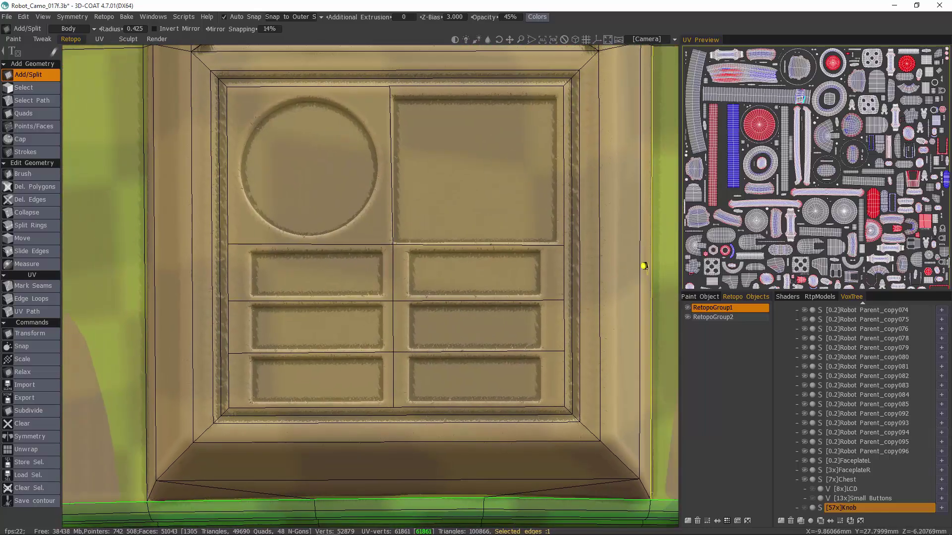
- Free Extrude the square recess's face, fit it to the recess outline and add an edge ring with Split Rings
{"action": "left_click", "coordinate": [30, 88]}
{"action": "left_click", "coordinate": [479, 184]}
{"action": "left_click", "coordinate": [34, 436]}
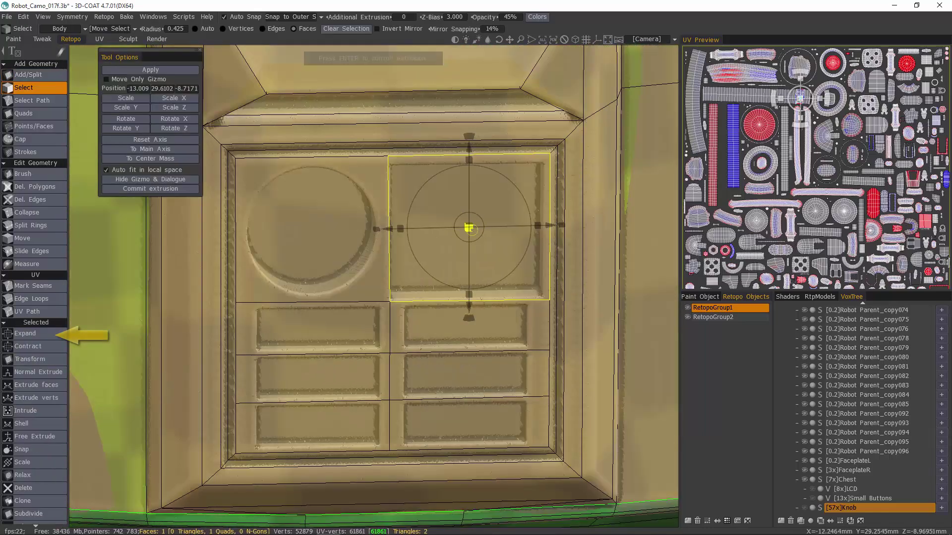
{"action": "left_click_drag", "start_coordinate": [468, 228], "coordinate": [436, 237]}
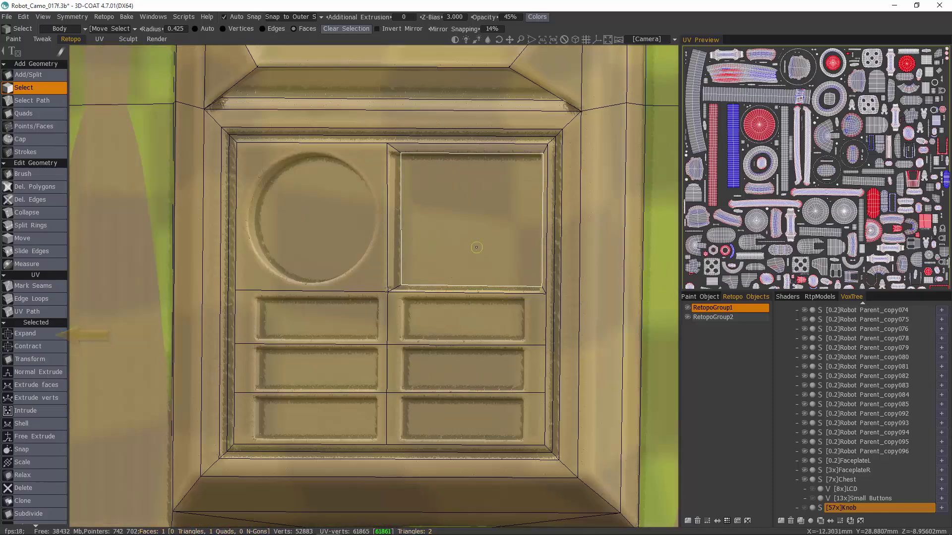
{"action": "left_click_drag", "start_coordinate": [476, 248], "coordinate": [106, 287], "text": "alt"}
{"action": "left_click", "coordinate": [31, 225]}
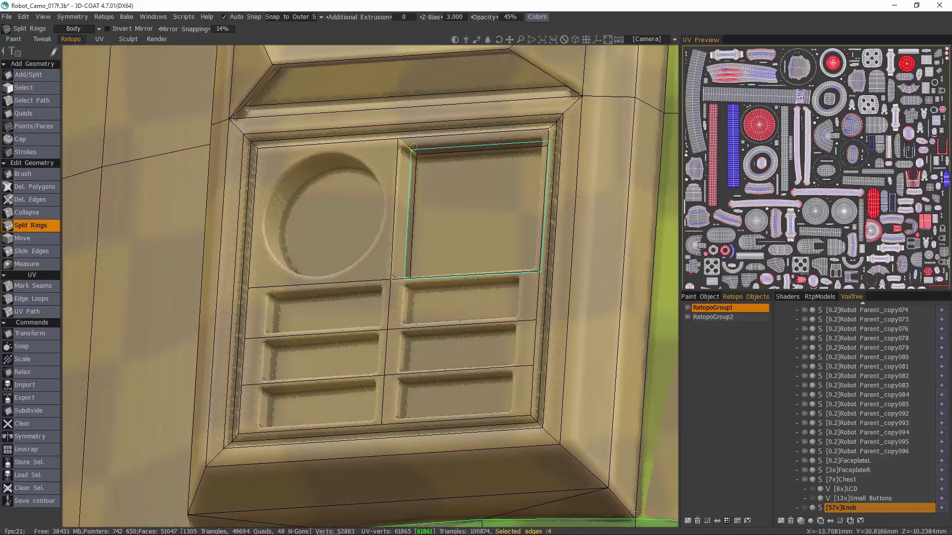
- Extrude the upper-left button recess's face and scale and shift it to match the recess outline
{"action": "left_click", "coordinate": [23, 87]}
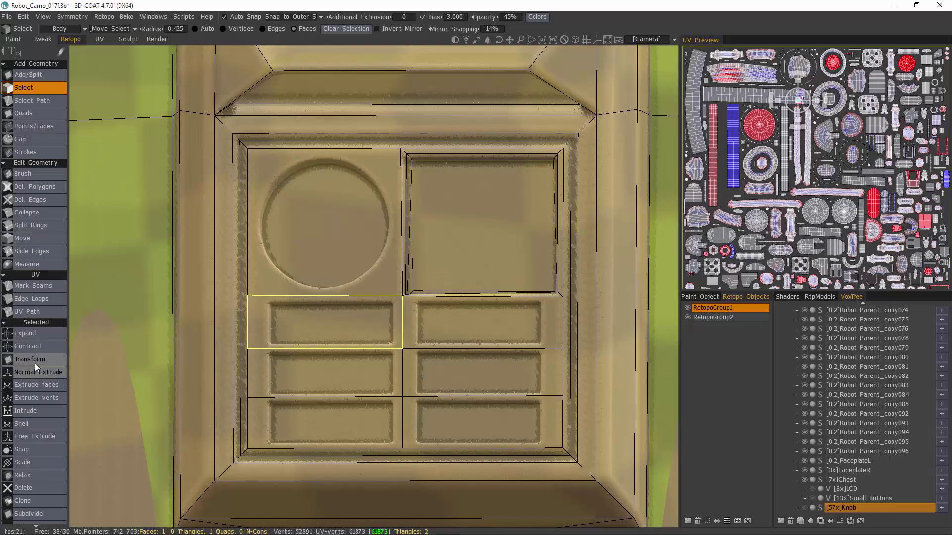
{"action": "left_click", "coordinate": [317, 326]}
{"action": "left_click_drag", "start_coordinate": [325, 327], "coordinate": [318, 327]}
{"action": "left_click_drag", "start_coordinate": [407, 322], "coordinate": [413, 323]}
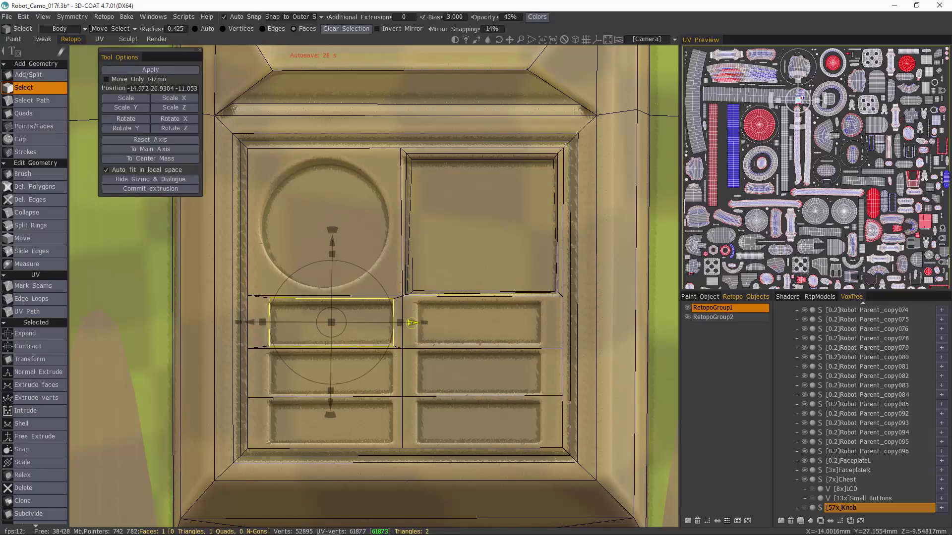
- Commit the extrusion, sink the upper-left button's new face to the recess floor and hide the gizmo
{"action": "left_click", "coordinate": [151, 189]}
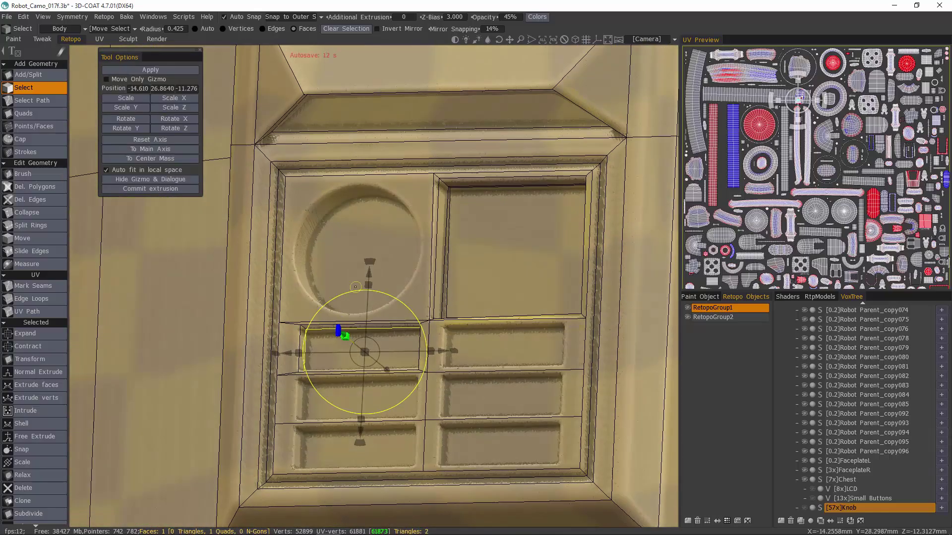
{"action": "left_click_drag", "start_coordinate": [369, 292], "coordinate": [371, 367], "text": "alt"}
{"action": "left_click", "coordinate": [150, 179]}
- Extrude the middle-left button recess's face, scale and shift it to match the recess outline, and commit the extrusion
{"action": "scroll", "coordinate": [370, 367], "scroll_direction": "up", "scroll_amount": 3}
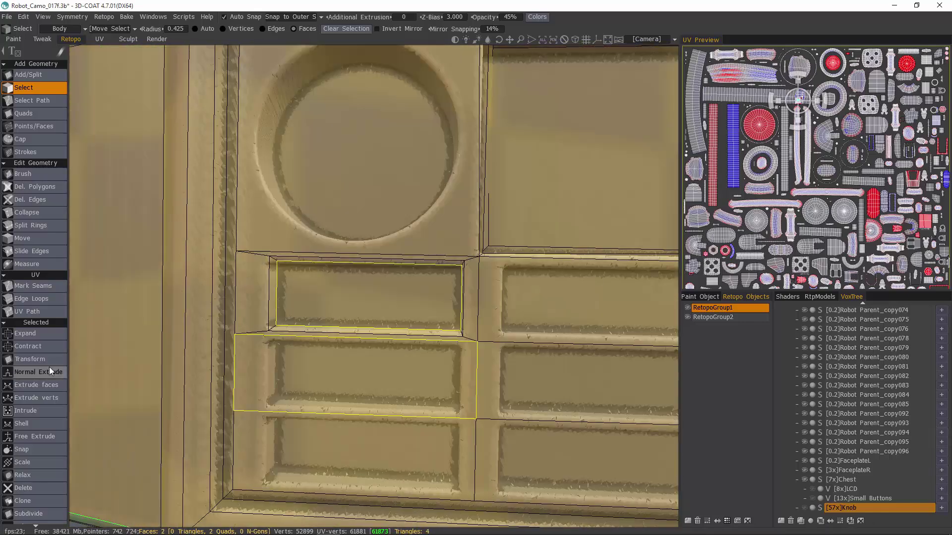
{"action": "left_click", "coordinate": [52, 372]}
{"action": "left_click", "coordinate": [409, 356]}
{"action": "left_click", "coordinate": [44, 359]}
{"action": "left_click", "coordinate": [178, 190]}
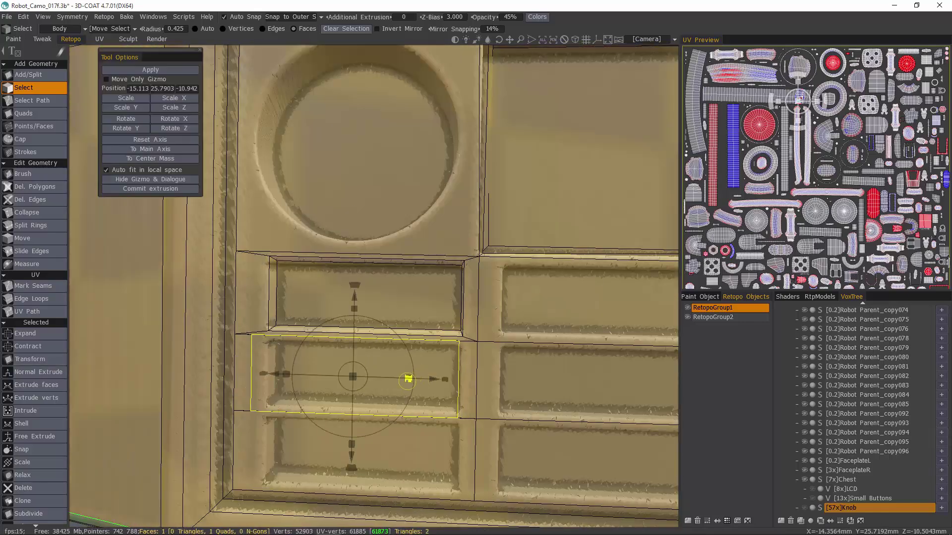
{"action": "left_click_drag", "start_coordinate": [408, 379], "coordinate": [438, 380]}
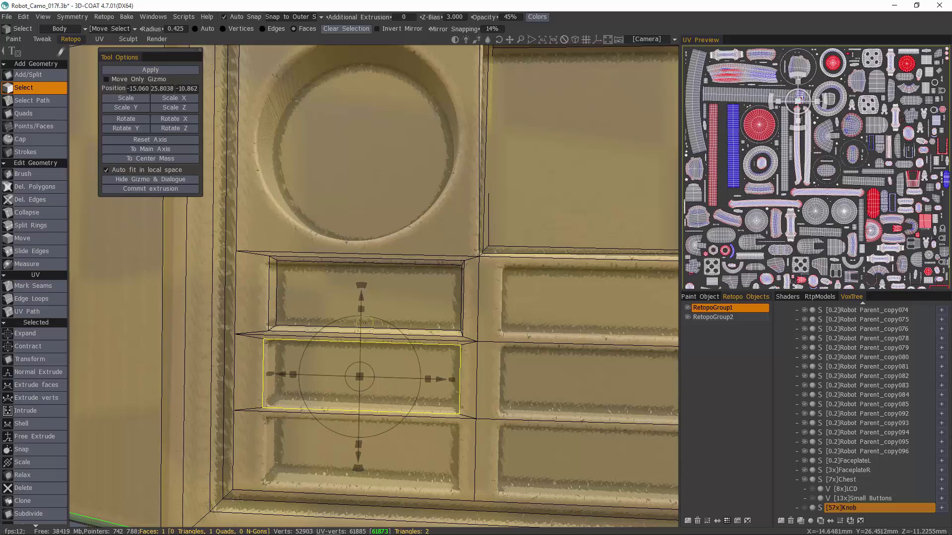
{"action": "left_click", "coordinate": [151, 189]}
- Sink the middle-left button's new face to the recess floor, adding an edge ring along the recess wall
{"action": "left_click_drag", "start_coordinate": [367, 322], "coordinate": [297, 332], "text": "alt"}
{"action": "left_click_drag", "start_coordinate": [304, 384], "coordinate": [309, 383]}
{"action": "key", "text": "Return"}
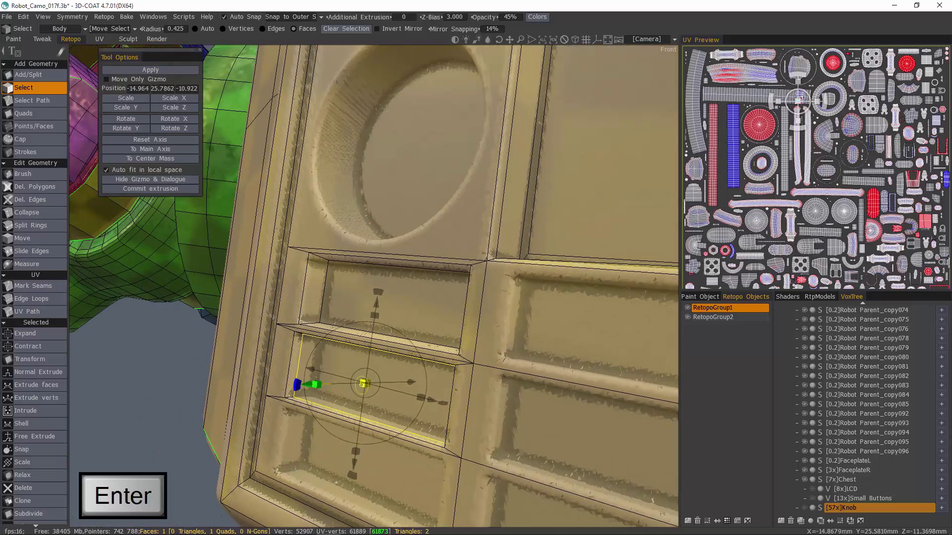
{"action": "key", "text": "Return"}
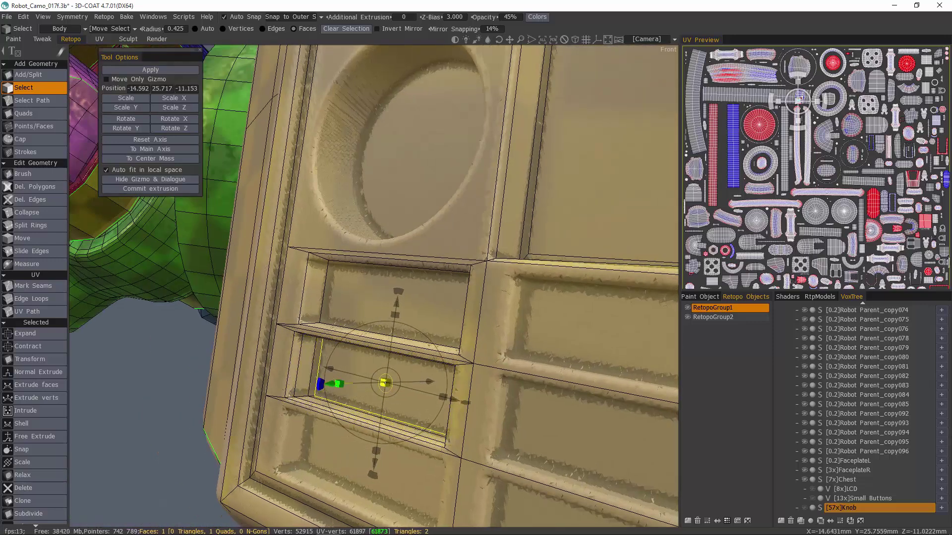
- Extrude the lower-left button recess's face and scale it to match the recess outline
{"action": "left_click_drag", "start_coordinate": [322, 309], "coordinate": [375, 329], "text": "alt"}
{"action": "left_click", "coordinate": [376, 332]}
{"action": "key", "text": "Return"}
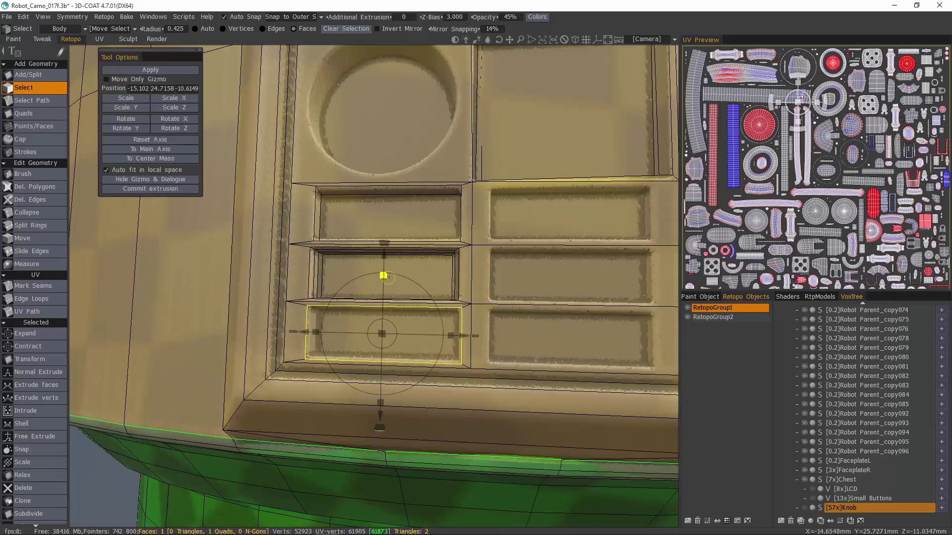
- Commit the extrusion and sink the lower-left button's new face to the recess floor
{"action": "left_click_drag", "start_coordinate": [447, 341], "coordinate": [379, 339], "text": "alt"}
{"action": "left_click_drag", "start_coordinate": [283, 360], "coordinate": [313, 362]}
{"action": "key", "text": "Return"}
{"action": "key", "text": "Return"}
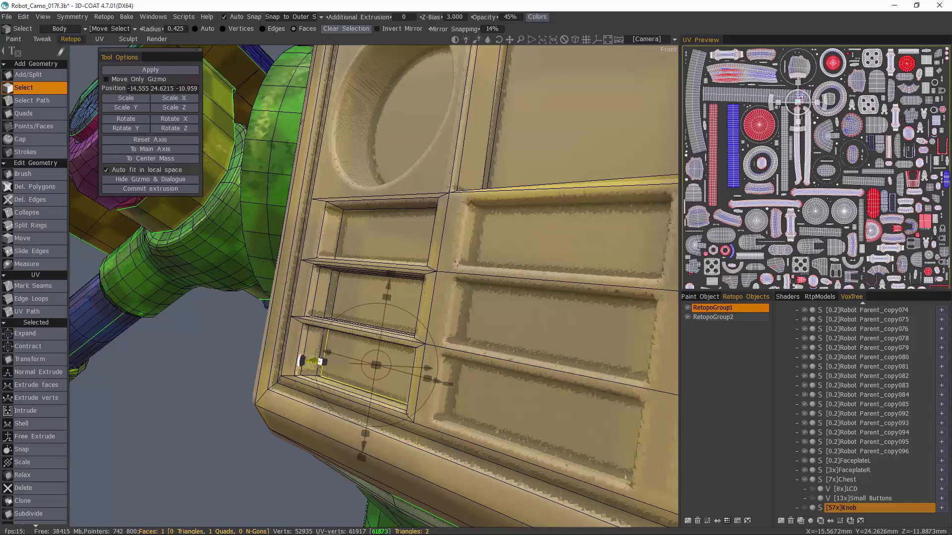
- Extrude the upper-right button recess's face and fit it to the recess outline
{"action": "left_click", "coordinate": [466, 297]}
{"action": "left_click_drag", "start_coordinate": [398, 344], "coordinate": [457, 339], "text": "alt"}
{"action": "left_click", "coordinate": [36, 360]}
{"action": "key", "text": "Return"}
{"action": "key", "text": "Return"}
{"action": "left_click_drag", "start_coordinate": [538, 335], "coordinate": [424, 348], "text": "alt"}
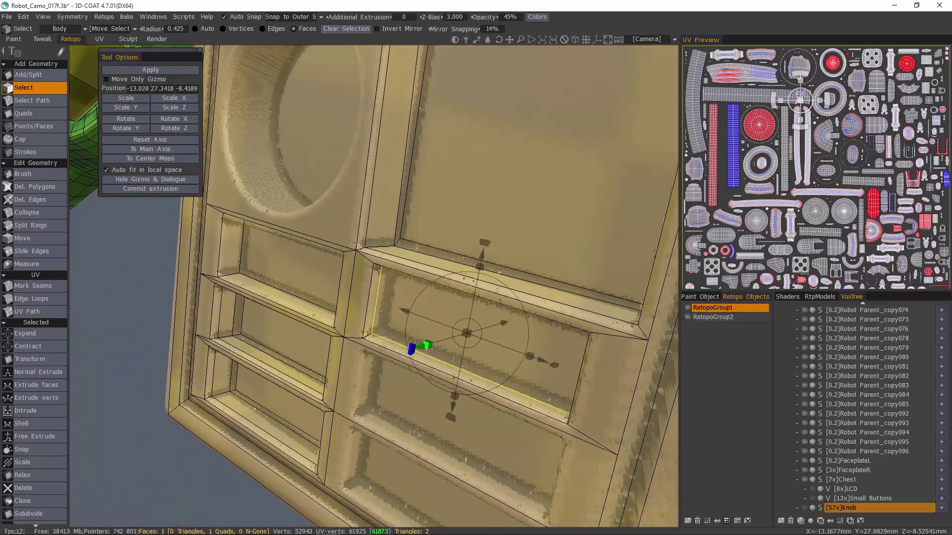
- Commit the extrusion, sink the upper-right button's new face to the recess floor and hide the gizmo
{"action": "left_click_drag", "start_coordinate": [463, 279], "coordinate": [548, 402], "text": "alt"}
{"action": "key", "text": "Return"}
{"action": "left_click_drag", "start_coordinate": [478, 379], "coordinate": [471, 380]}
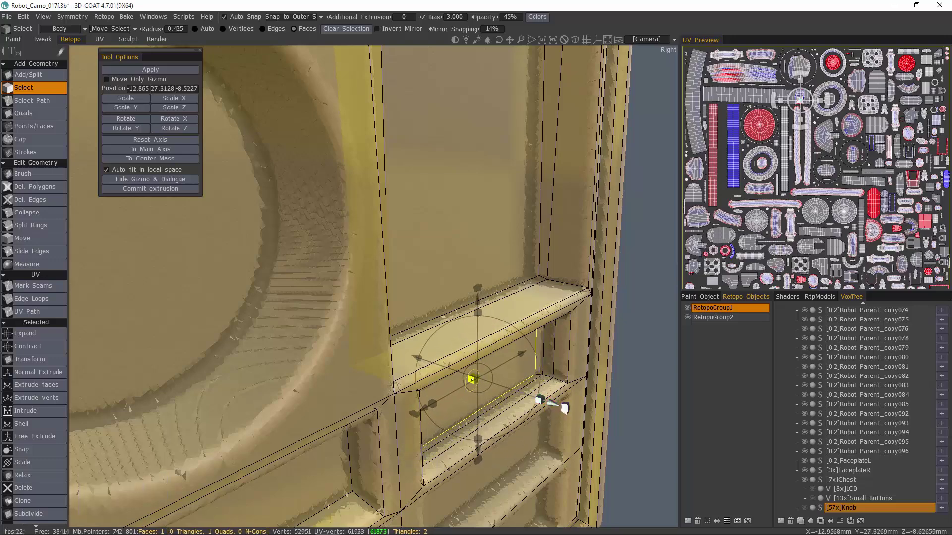
{"action": "key", "text": "Escape"}
- Switch to edge selection and select the middle edge on the upper-right button recess's lower wall
{"action": "key", "text": "2"}
{"action": "double_click", "coordinate": [495, 414]}
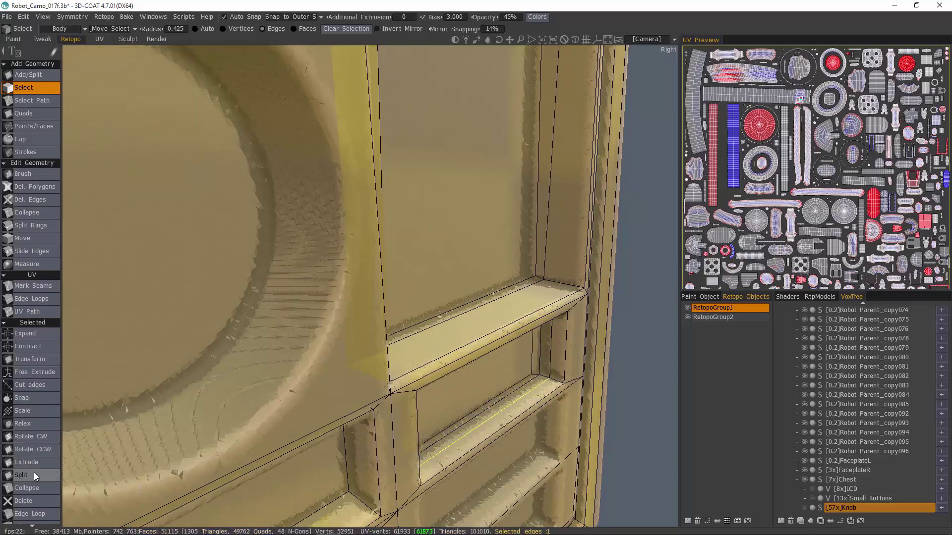
{"action": "scroll", "coordinate": [35, 475], "scroll_direction": "down", "scroll_amount": 3}
{"action": "left_click", "coordinate": [30, 297]}
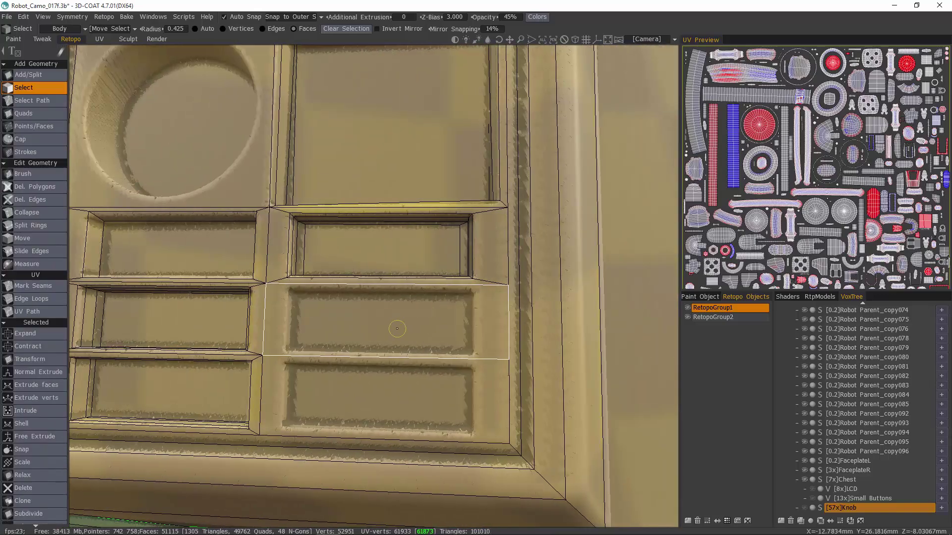
- Extrude the middle-right button recess's face and scale and shift it to match the recess outline
{"action": "left_click", "coordinate": [376, 324]}
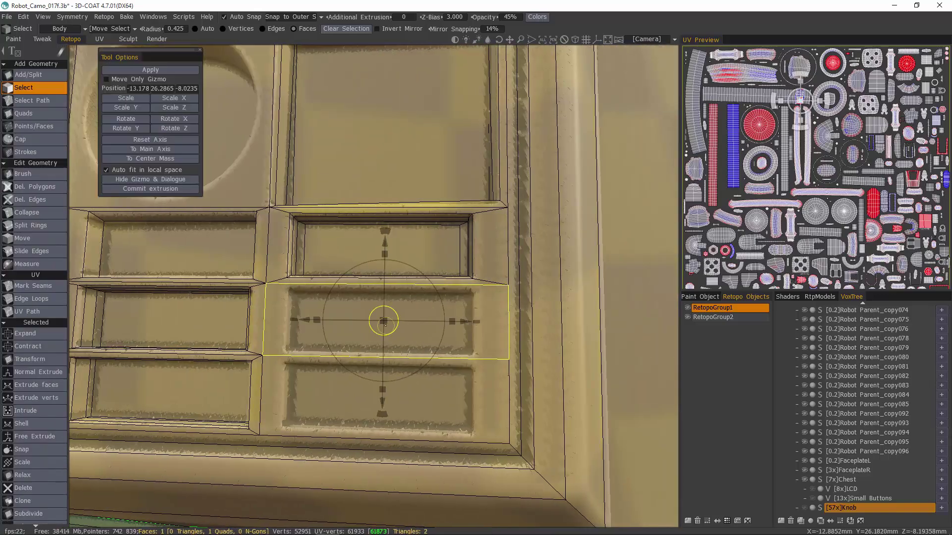
{"action": "left_click_drag", "start_coordinate": [376, 323], "coordinate": [513, 342]}
{"action": "key", "text": "Return"}
{"action": "left_click_drag", "start_coordinate": [444, 355], "coordinate": [438, 359]}
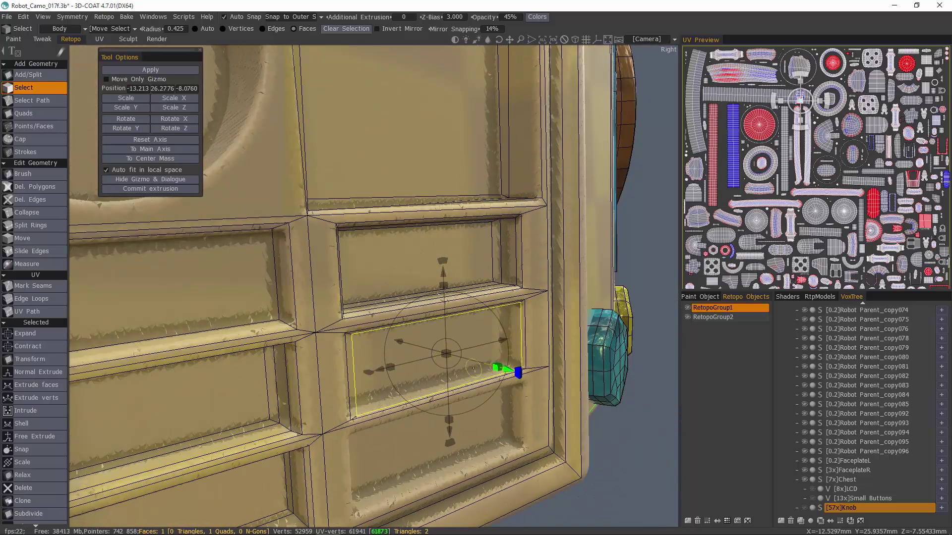
- Commit the extrusion, sink the middle-right button's new face to the recess floor and hide the gizmo
{"action": "key", "text": "Return"}
{"action": "left_click_drag", "start_coordinate": [507, 369], "coordinate": [538, 378]}
{"action": "key", "text": "Return"}
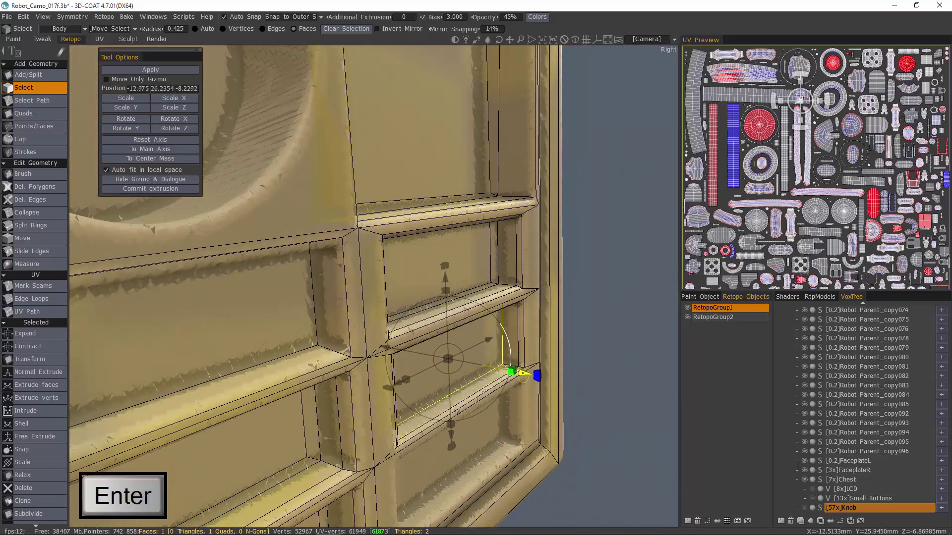
{"action": "left_click_drag", "start_coordinate": [447, 358], "coordinate": [437, 423]}
{"action": "key", "text": "Escape"}
- Extrude the lower-right button recess's face and scale it to match the recess outline
{"action": "scroll", "coordinate": [494, 378], "scroll_direction": "down", "scroll_amount": 4}
{"action": "scroll", "coordinate": [495, 378], "scroll_direction": "up", "scroll_amount": 4}
{"action": "left_click", "coordinate": [462, 416]}
{"action": "key", "text": "Return"}
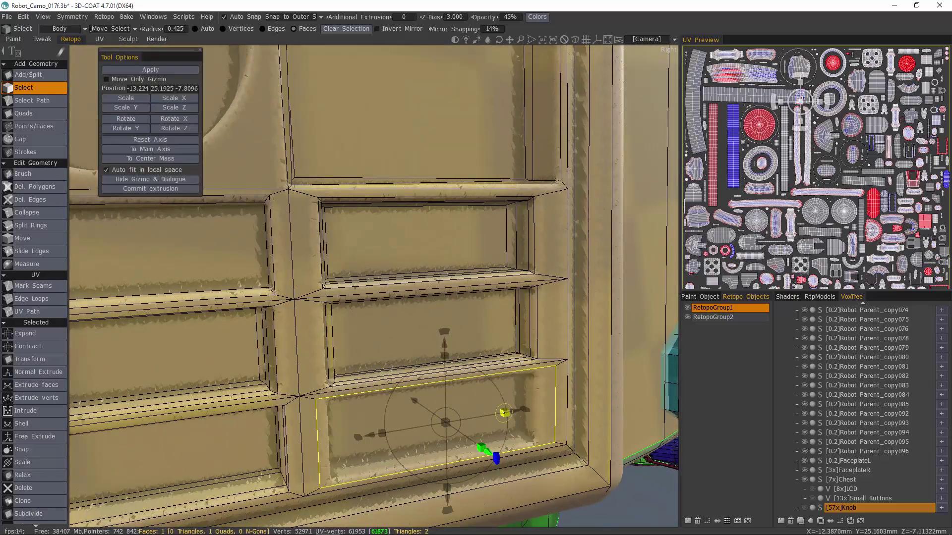
{"action": "left_click_drag", "start_coordinate": [504, 413], "coordinate": [510, 413]}
{"action": "left_click_drag", "start_coordinate": [508, 412], "coordinate": [525, 453]}
- Commit the extrusion and sink the lower-right button's new face to the recess floor
{"action": "key", "text": "Return"}
{"action": "key", "text": "Return"}
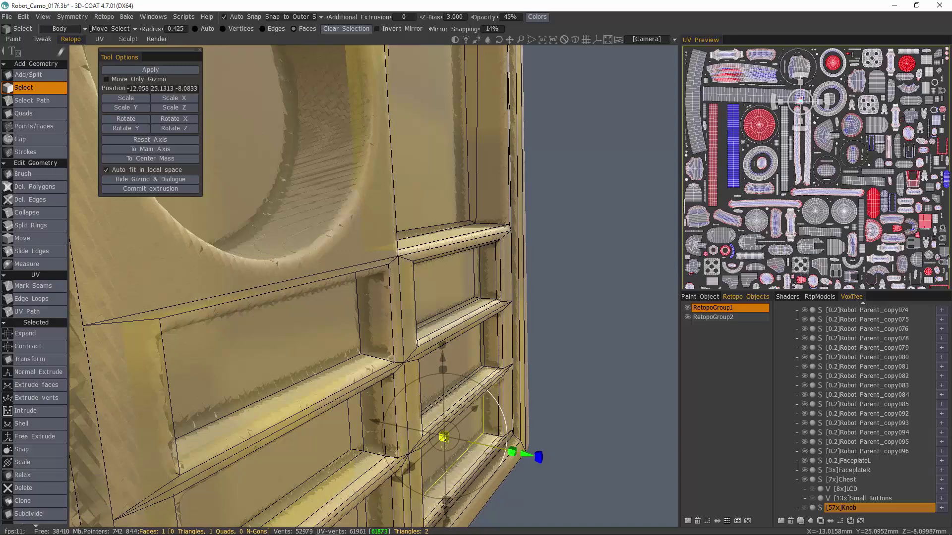
{"action": "key", "text": "Return"}
{"action": "left_click_drag", "start_coordinate": [442, 437], "coordinate": [440, 441]}
{"action": "left_click_drag", "start_coordinate": [525, 452], "coordinate": [522, 451]}
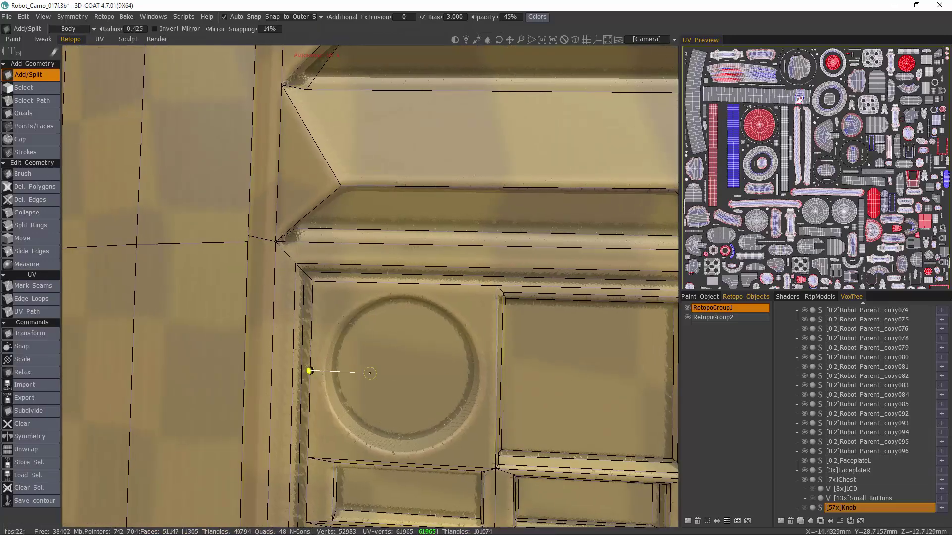
- Split the circular recess's face with a horizontal and a vertical edge crossing at the circle's centre
{"action": "left_click", "coordinate": [311, 372]}
{"action": "left_click", "coordinate": [489, 382]}
{"action": "scroll", "coordinate": [409, 325], "scroll_direction": "up", "scroll_amount": 2}
{"action": "scroll", "coordinate": [408, 325], "scroll_direction": "up", "scroll_amount": 1}
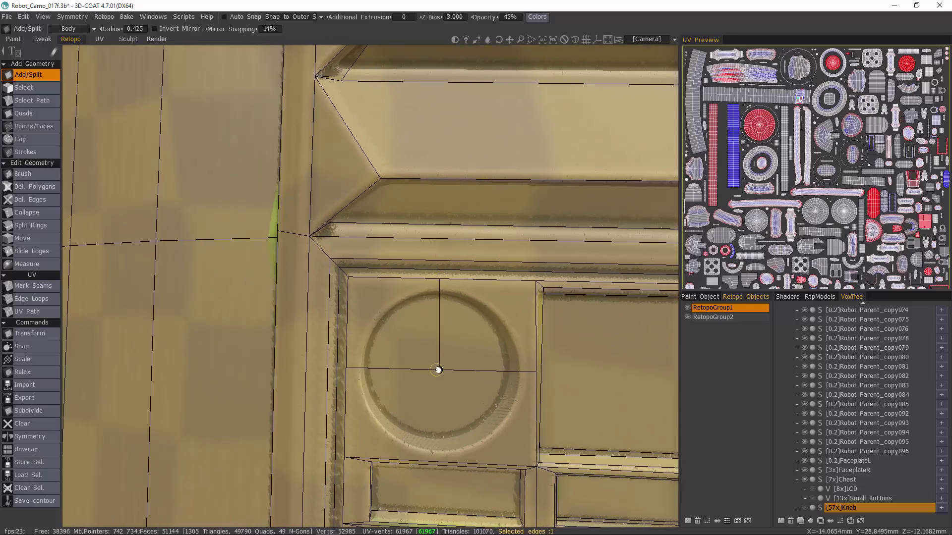
{"action": "left_click", "coordinate": [437, 370]}
{"action": "left_click", "coordinate": [435, 462]}
- Cut a diamond between the four rim points of the circular recess and add diagonal edges from the face corners to it
{"action": "left_click_drag", "start_coordinate": [435, 463], "coordinate": [420, 304], "text": "alt"}
{"action": "scroll", "coordinate": [420, 304], "scroll_direction": "down", "scroll_amount": 2}
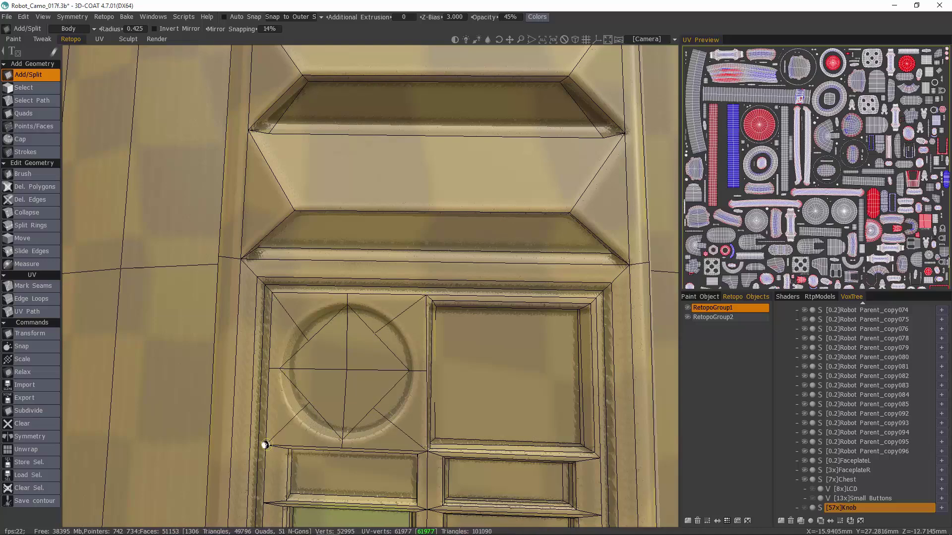
{"action": "left_click", "coordinate": [266, 446]}
- Move the diamond's mid-edge vertices out onto the circular recess's rim to form an octagon
{"action": "left_click_drag", "start_coordinate": [308, 291], "coordinate": [313, 286], "text": "alt"}
{"action": "left_click", "coordinate": [23, 238]}
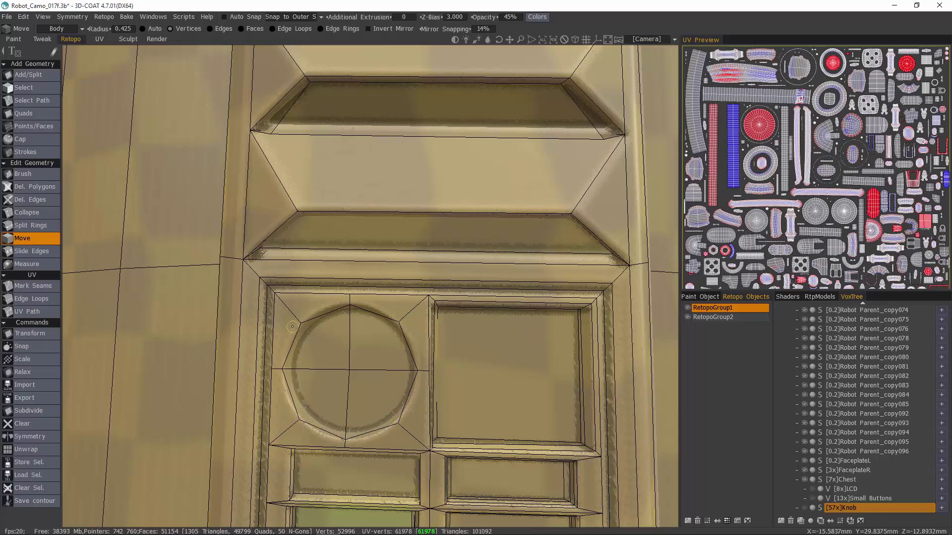
{"action": "left_click_drag", "start_coordinate": [293, 327], "coordinate": [317, 310], "text": "alt"}
- Free Extrude the four faces inside the octagon with the gizmo at their centre of mass, and push them into the circular recess
{"action": "left_click", "coordinate": [55, 89]}
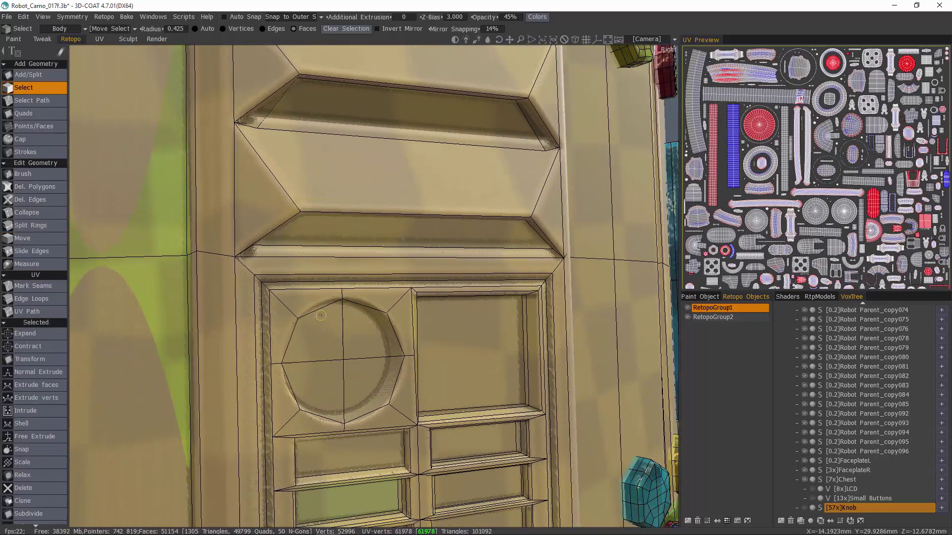
{"action": "left_click_drag", "start_coordinate": [364, 342], "coordinate": [367, 384]}
{"action": "left_click_drag", "start_coordinate": [368, 391], "coordinate": [308, 392], "text": "alt"}
{"action": "left_click", "coordinate": [35, 437]}
{"action": "left_click", "coordinate": [150, 159]}
{"action": "left_click_drag", "start_coordinate": [253, 198], "coordinate": [317, 213], "text": "alt"}
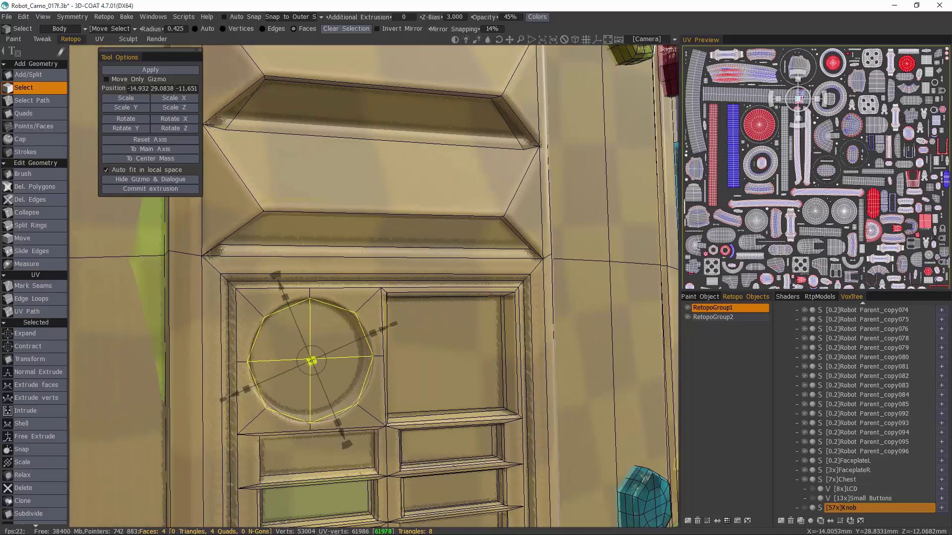
{"action": "mouse_move", "coordinate": [372, 381]}
{"action": "left_mouse_down", "text": "alt"}
{"action": "mouse_move", "coordinate": [398, 387]}
{"action": "mouse_move", "coordinate": [378, 363]}
{"action": "left_mouse_up", "text": "alt"}
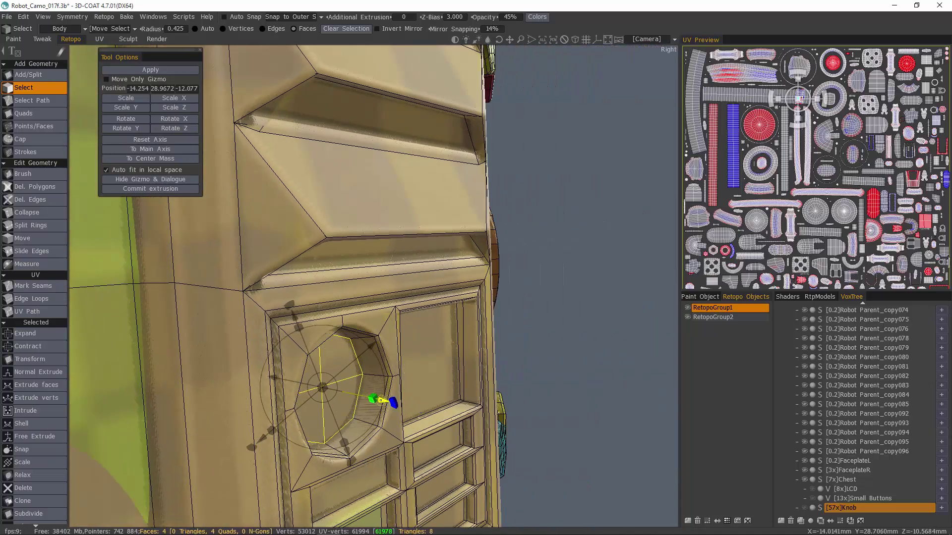
- Settle the octagon faces on the circular recess's floor and extrude them again, scaled down to a small ring at the centre
{"action": "key", "text": "Return"}
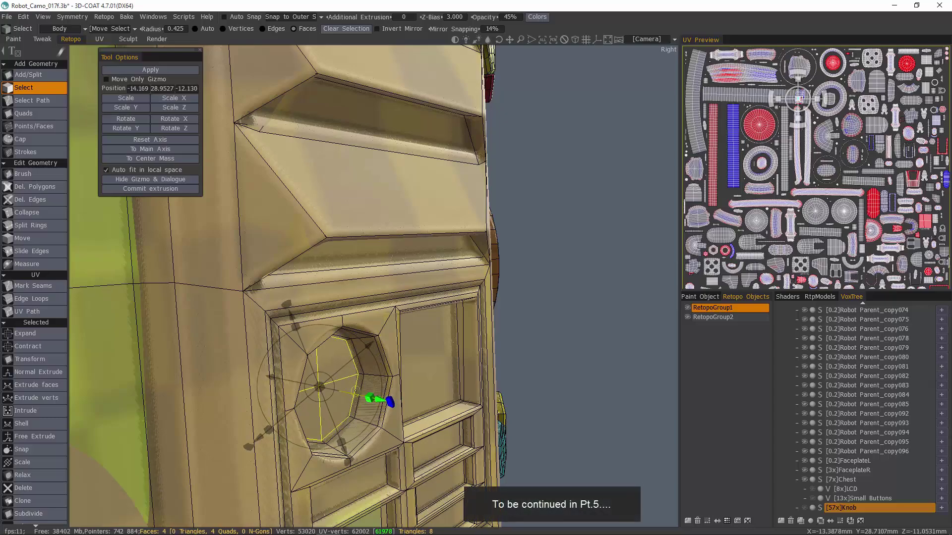
{"action": "key", "text": "Return"}
{"action": "left_click_drag", "start_coordinate": [355, 392], "coordinate": [314, 391], "text": "alt"}
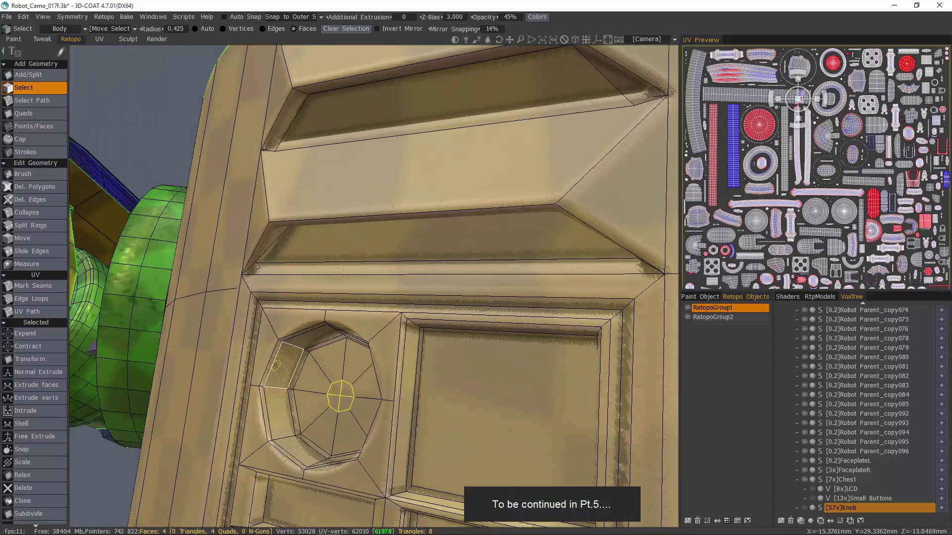